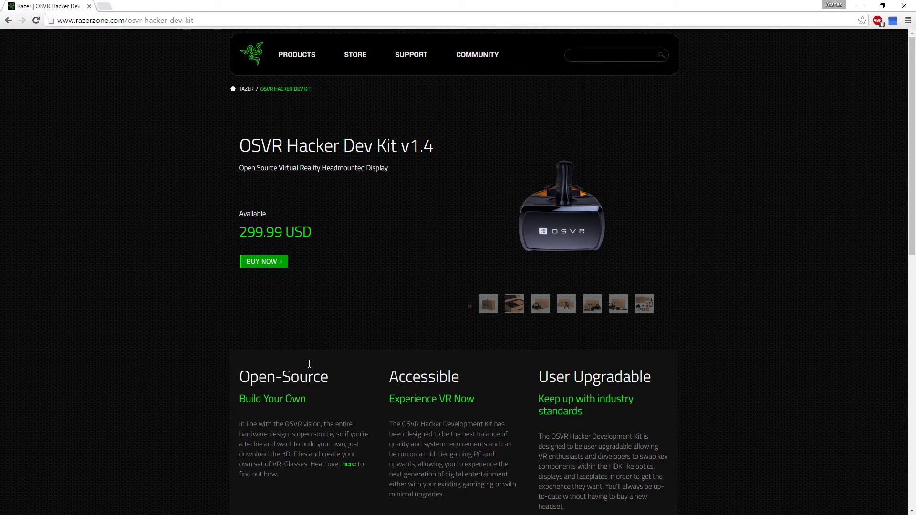
Open the Get OSVR page of pre-compiled binaries on osvr.github.io and review the downloads from the Windows runtime to the firmware tools
left_click(860, 6)
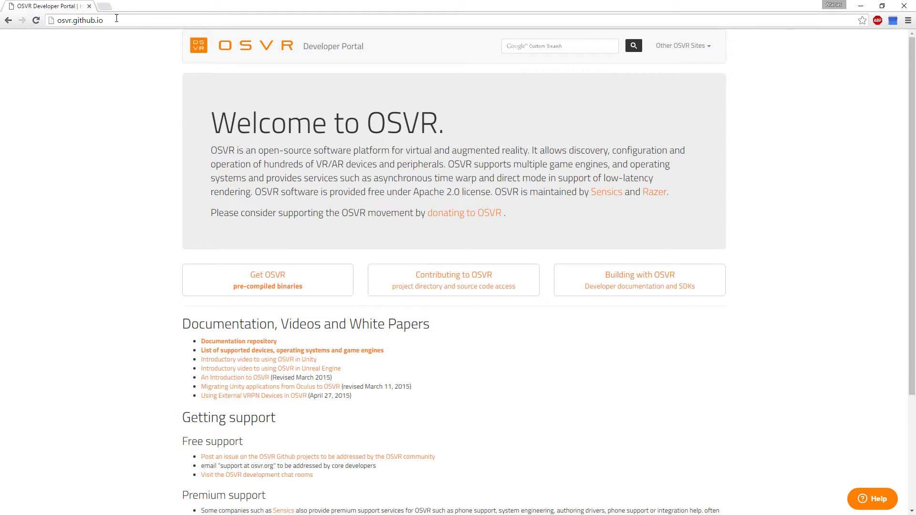
left_click(275, 283)
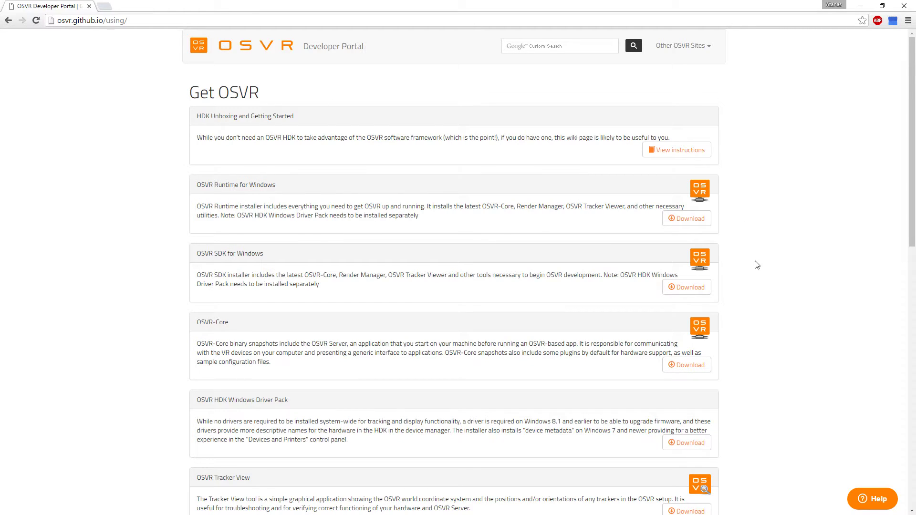
scroll(770, 317, "down", 1)
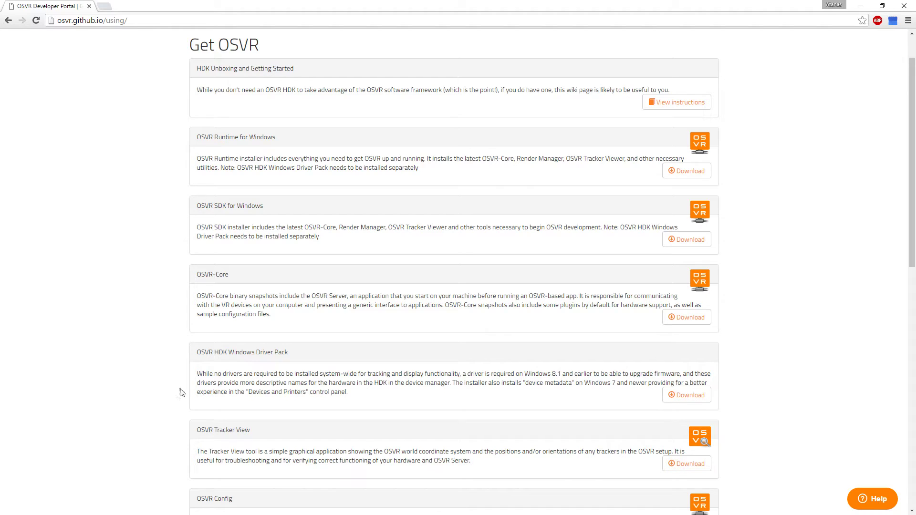
scroll(300, 377, "down", 1)
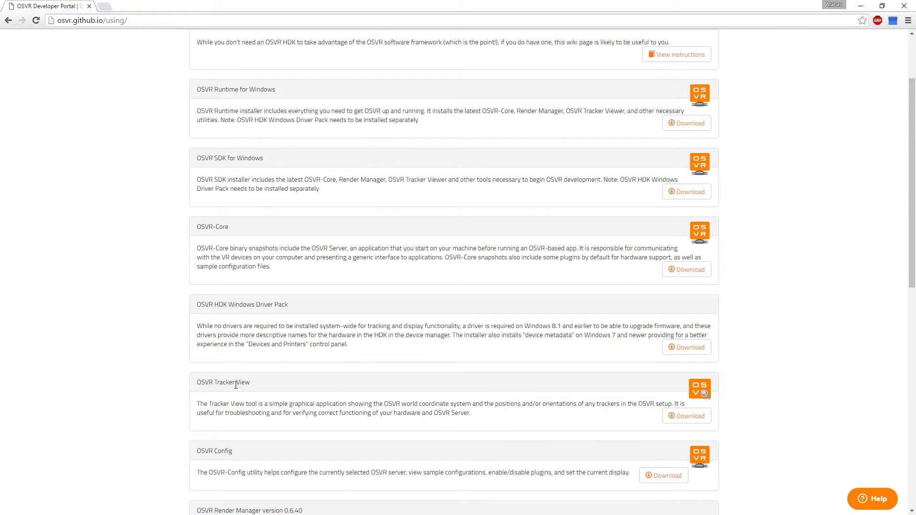
scroll(236, 385, "down", 3)
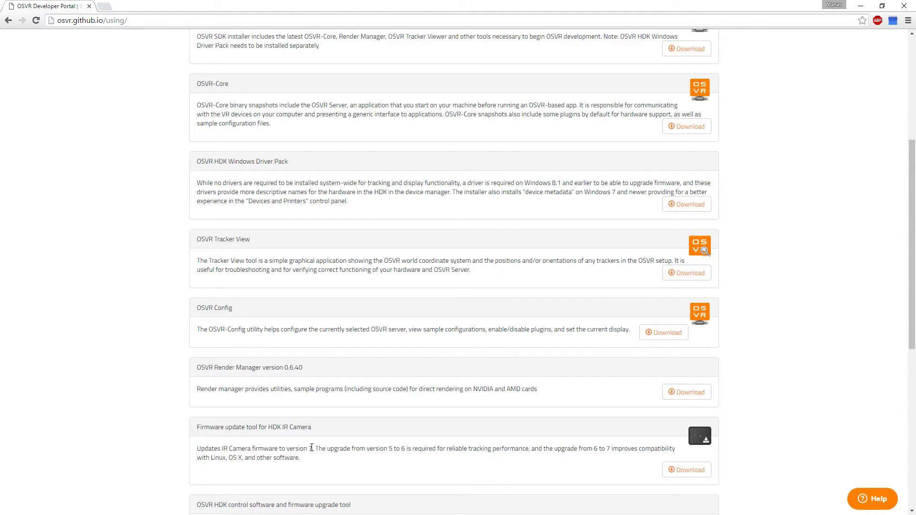
scroll(311, 448, "down", 1)
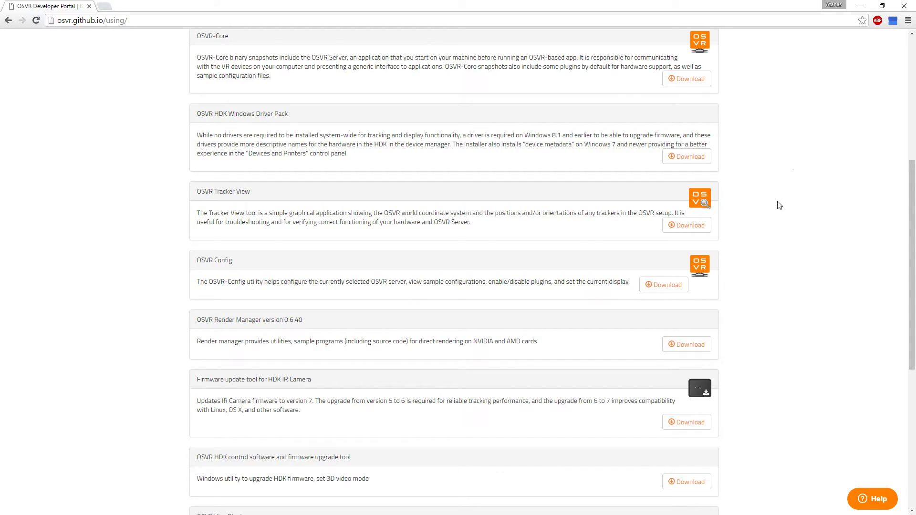
scroll(713, 338, "up", 6)
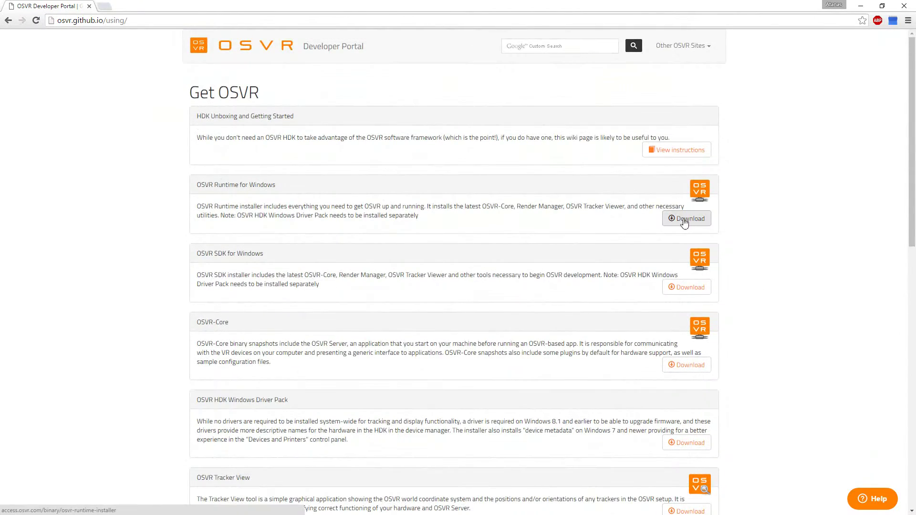
left_click(860, 5)
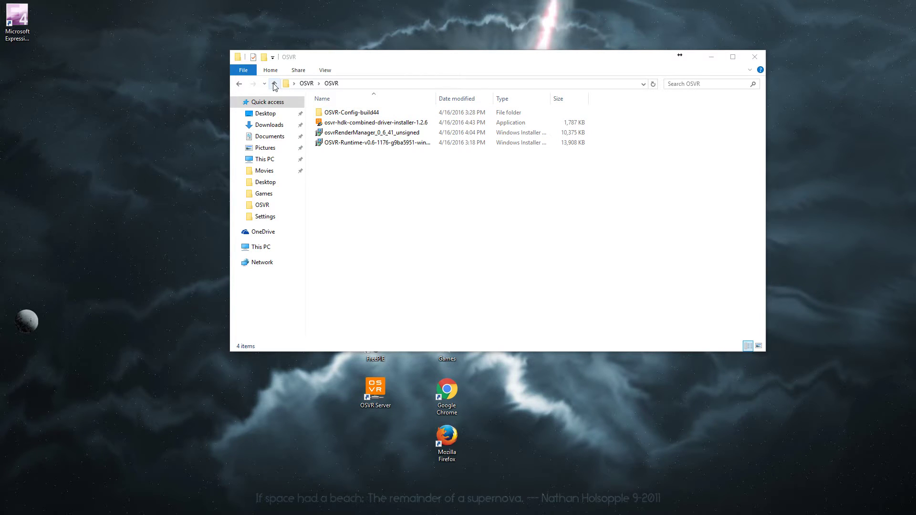
Look through the OSVR subfolder holding the downloaded driver, render manager and runtime installers, and return to its parent folder
left_click(274, 84)
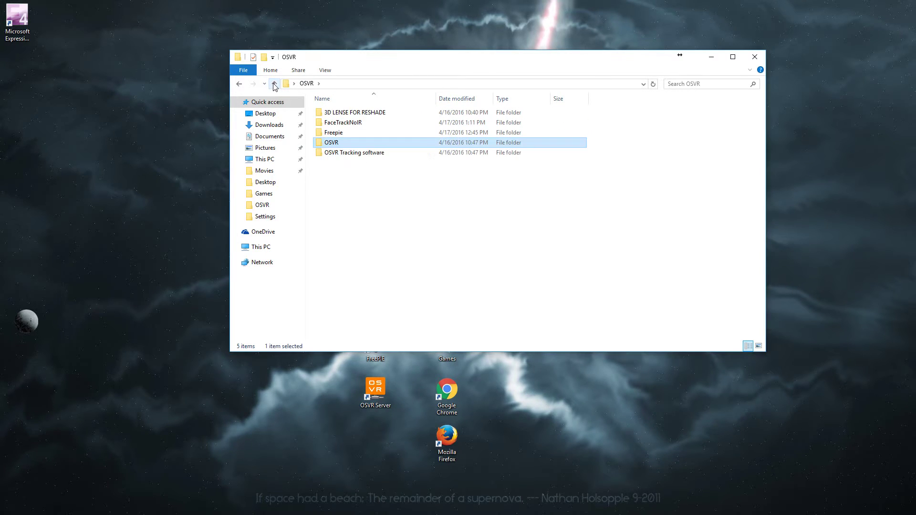
double_click(339, 143)
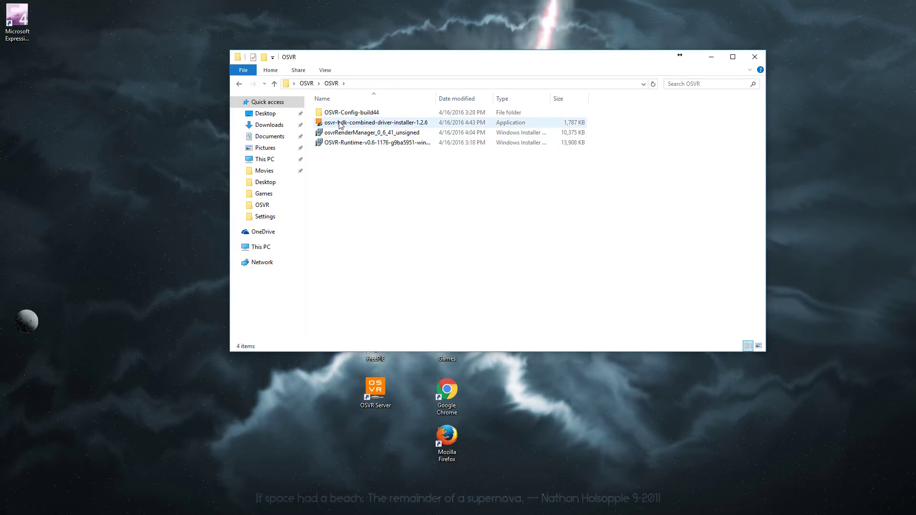
left_click(274, 84)
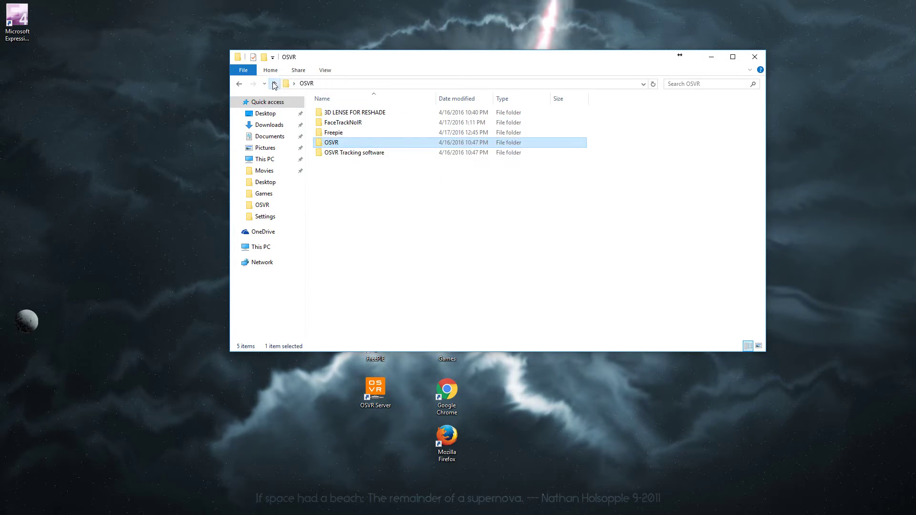
Run the OSVR IR Camera Firmware update from the OSVR Tracking software folder, allowing system changes and starting the upgrade
double_click(354, 153)
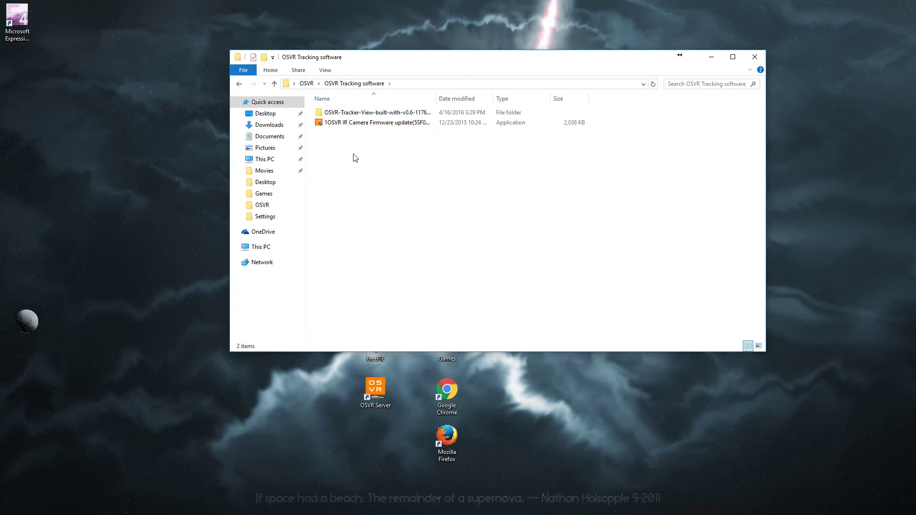
double_click(336, 125)
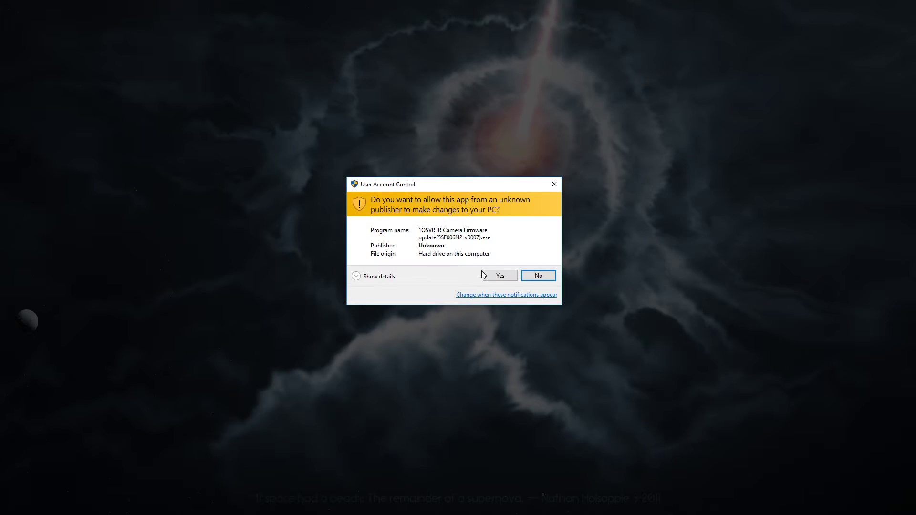
left_click(492, 276)
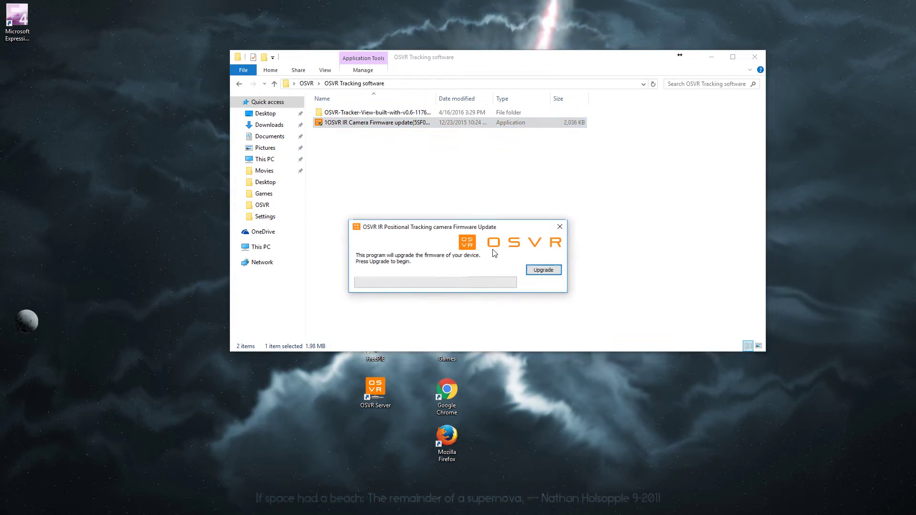
left_click(550, 270)
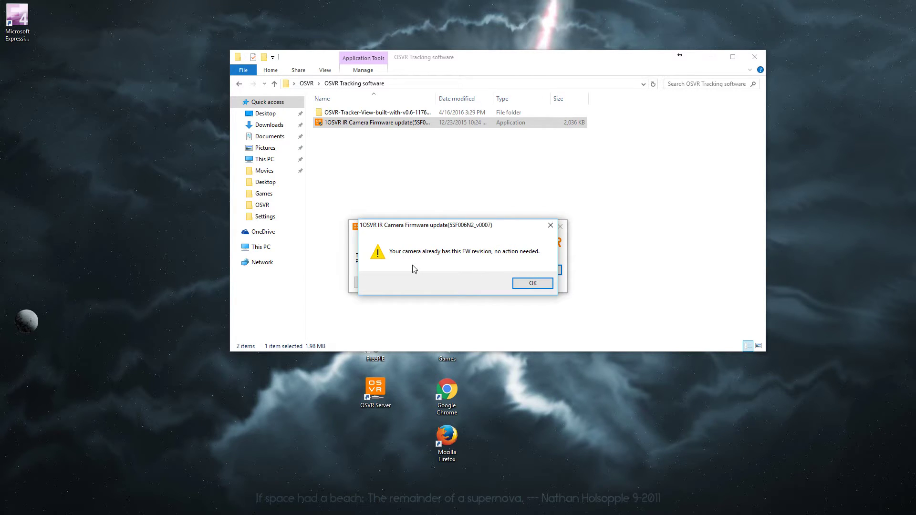
left_click(533, 284)
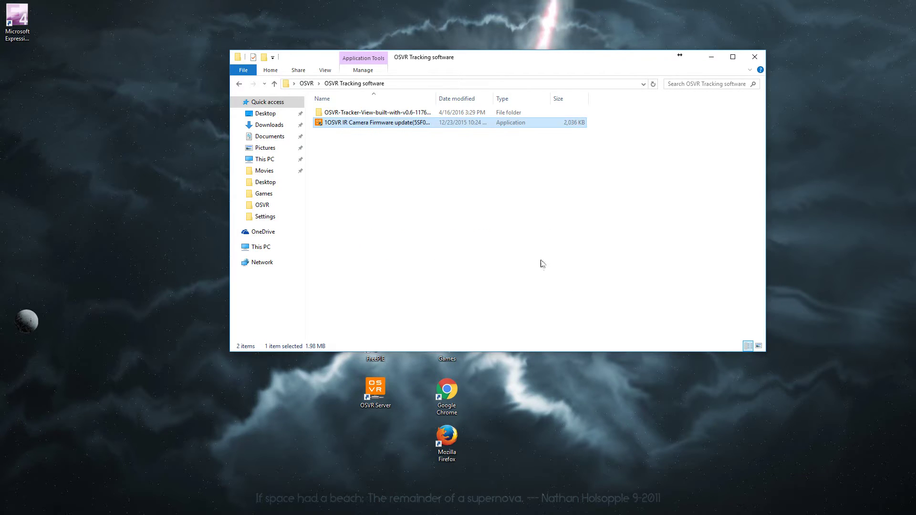
left_click(497, 229)
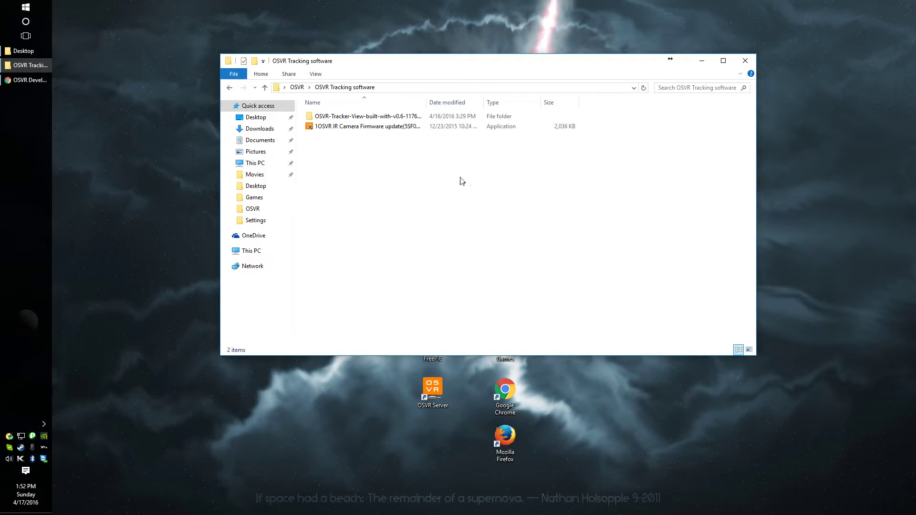
Launch OSVR Server from the OSVR group of installed apps, check its startup log and minimise its window
left_click(33, 9)
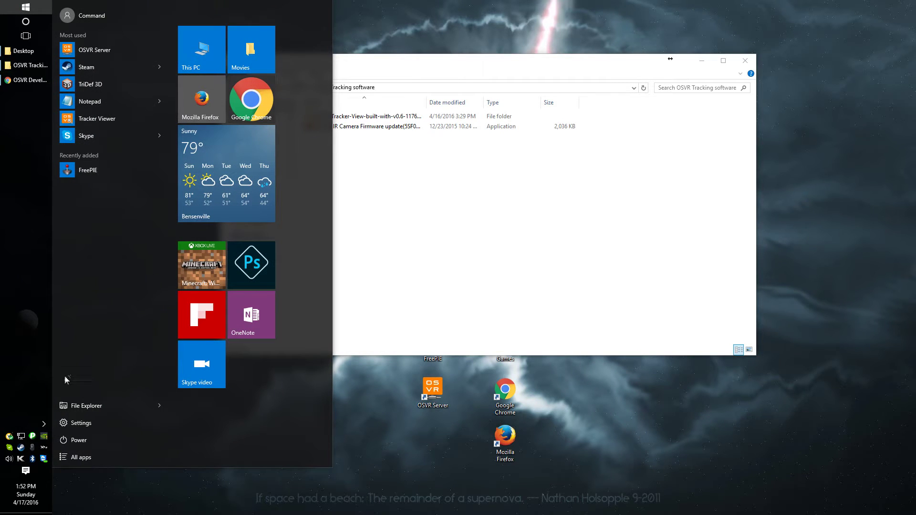
left_click(72, 457)
scroll(96, 373, "down", 5)
scroll(94, 372, "down", 5)
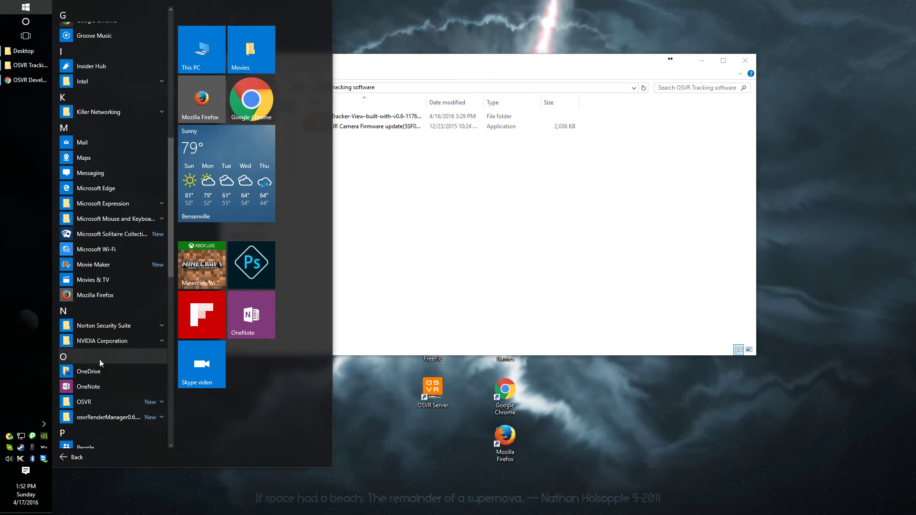
left_click(91, 402)
scroll(90, 402, "down", 3)
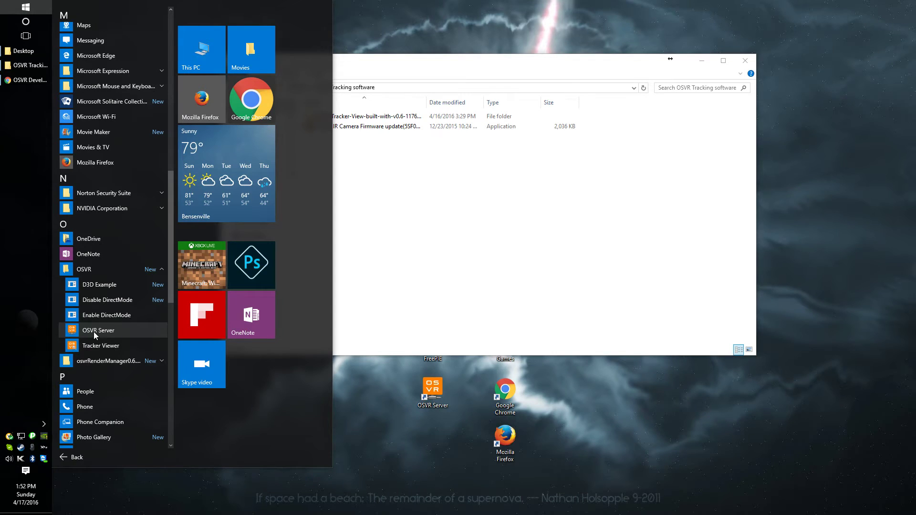
left_click(94, 331)
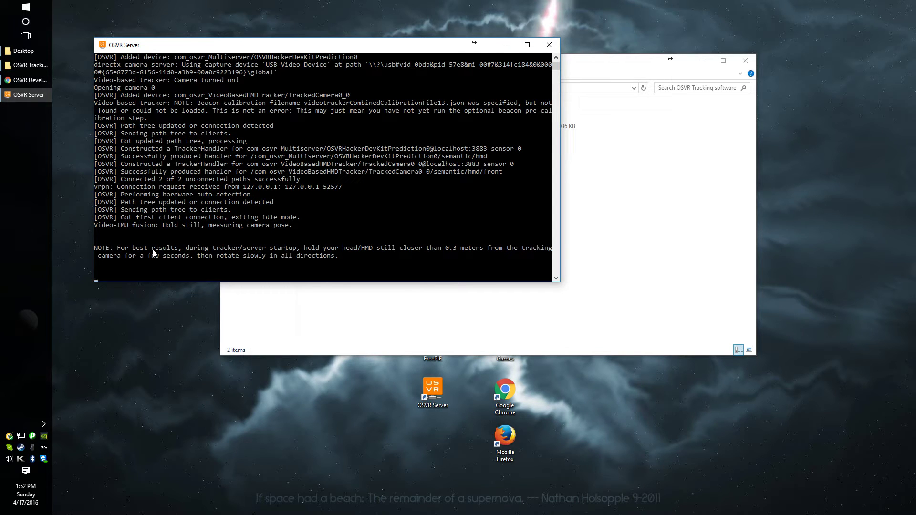
scroll(216, 247, "down", 2)
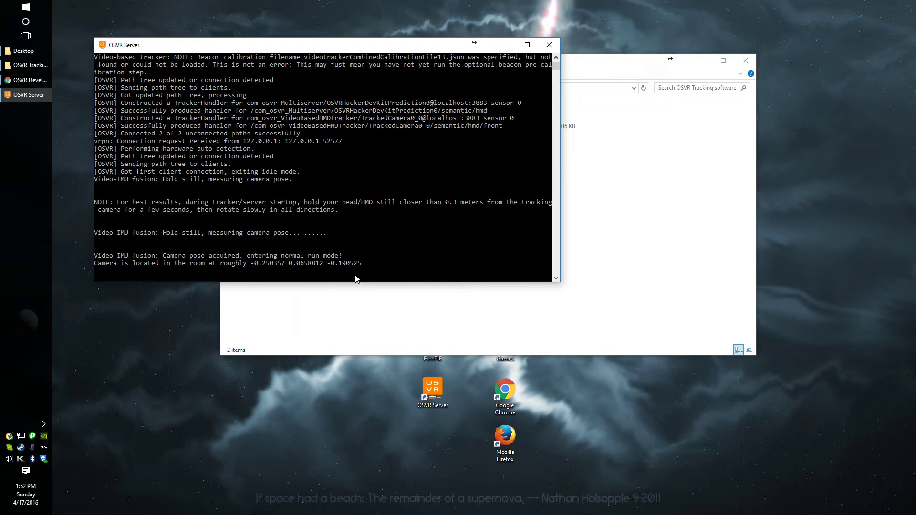
left_click(506, 45)
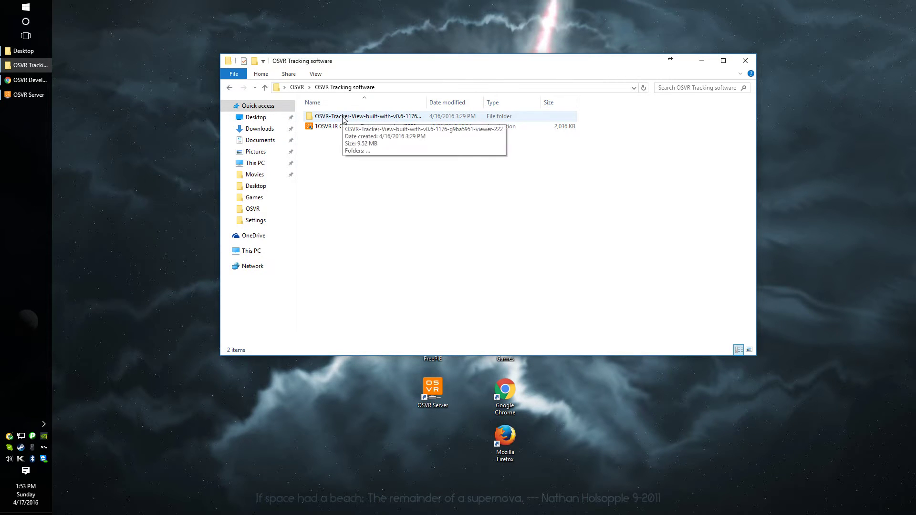
Run OSVRTrackerView from the OSVR-Tracker-View folder to check the headset tracking, and close the viewer
double_click(344, 119)
double_click(344, 118)
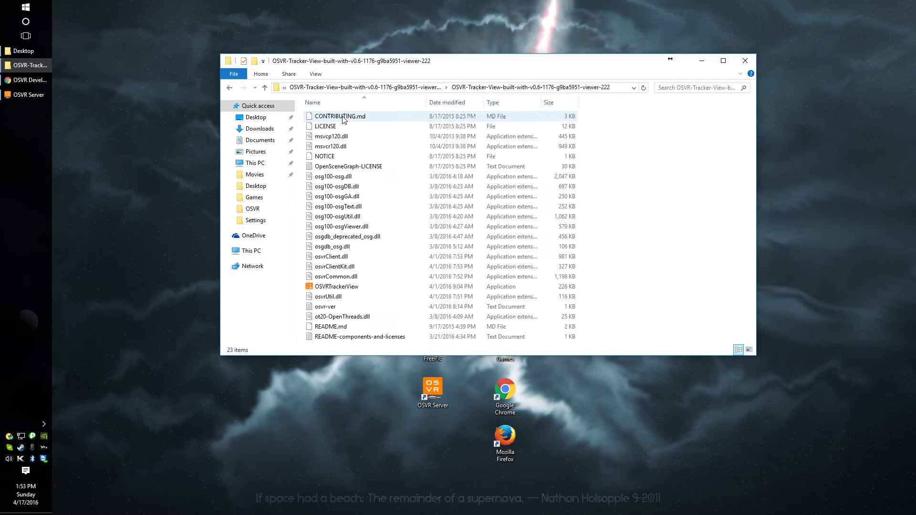
double_click(340, 288)
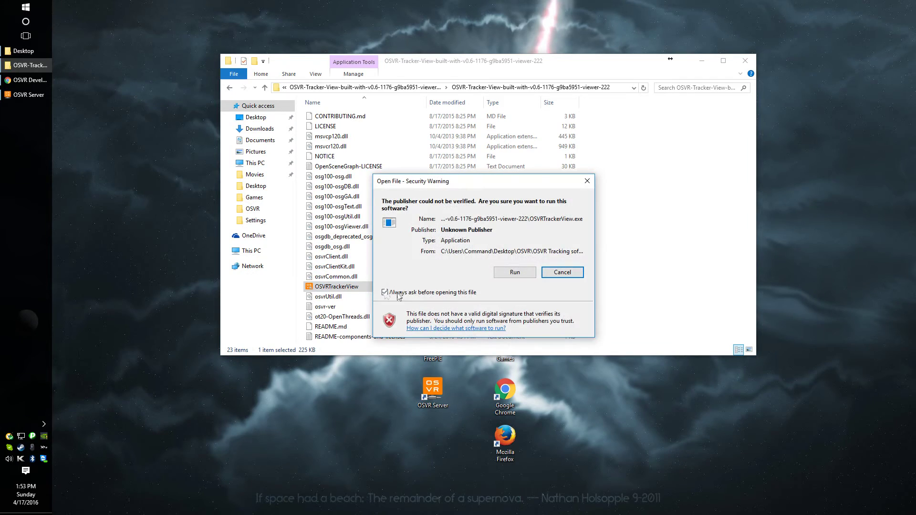
left_click(512, 273)
left_click_drag(176, 7, 506, 96)
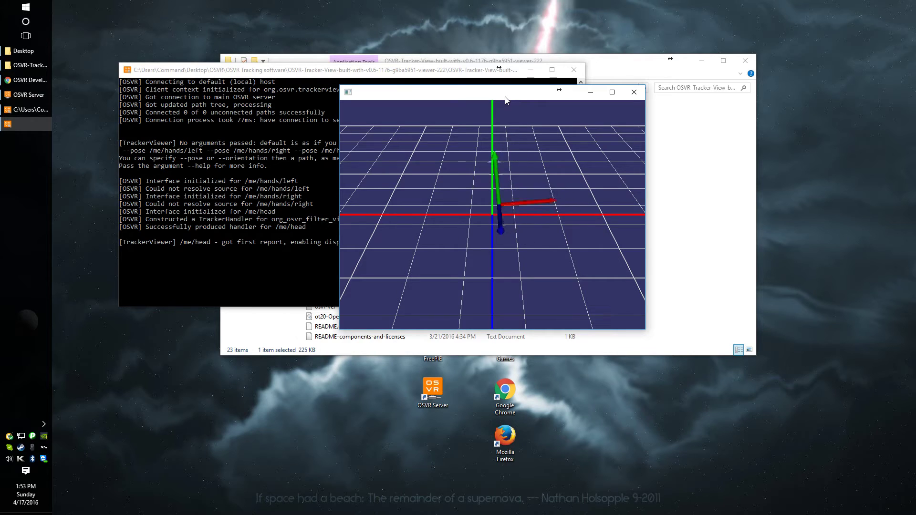
left_click(633, 92)
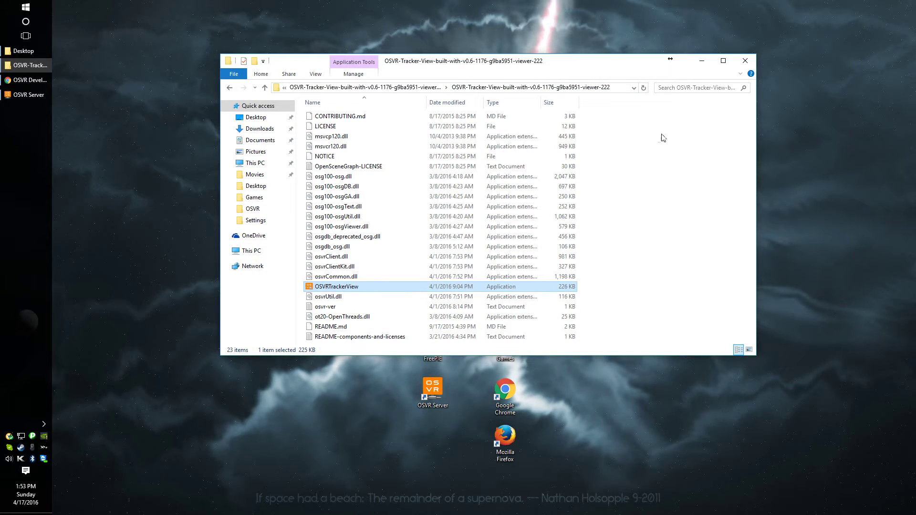
left_click(704, 61)
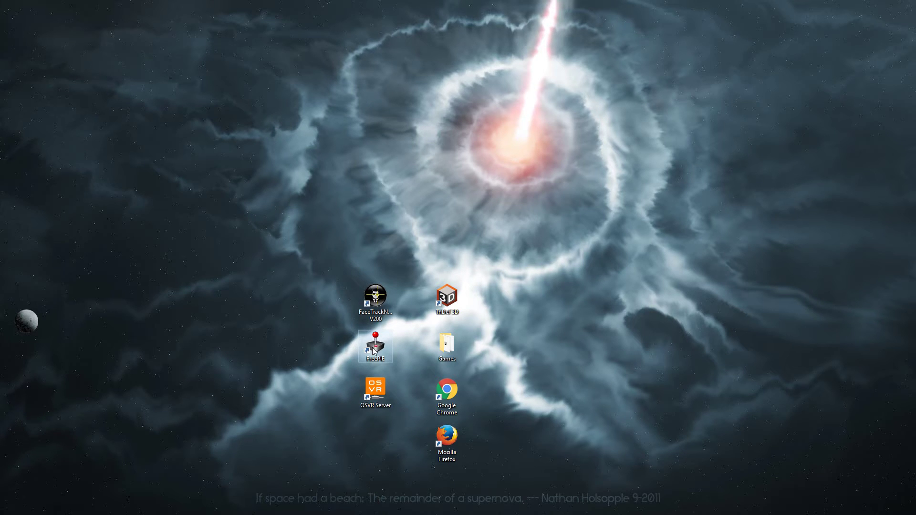
Switch to Chrome, open the FreePIE GitHub page from a Google search for "freepie" and download the MSI v1.9.629.0 installer
left_click(374, 350)
key("alt+Tab")
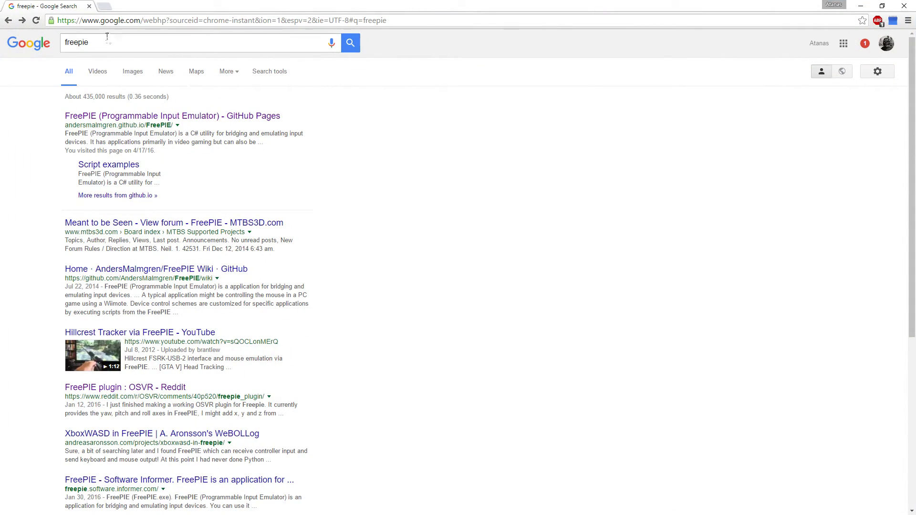
left_click(350, 43)
left_click(99, 117)
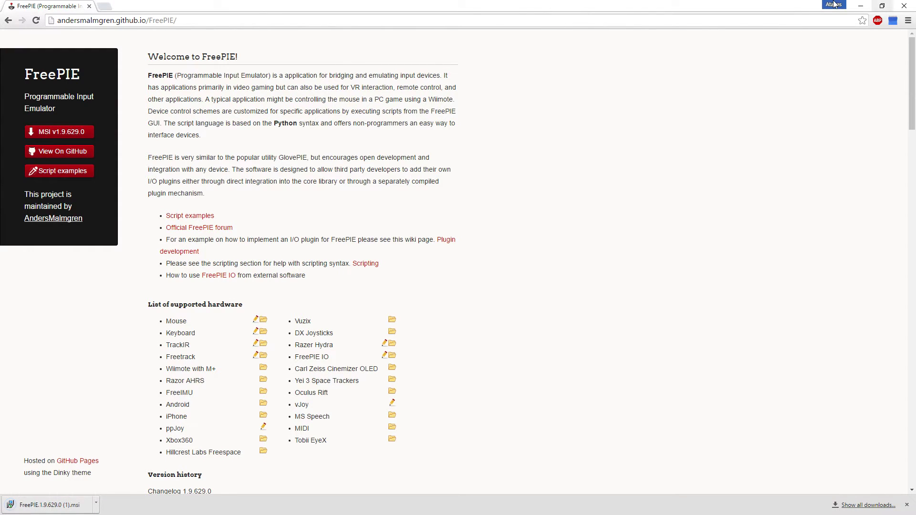
left_click(860, 6)
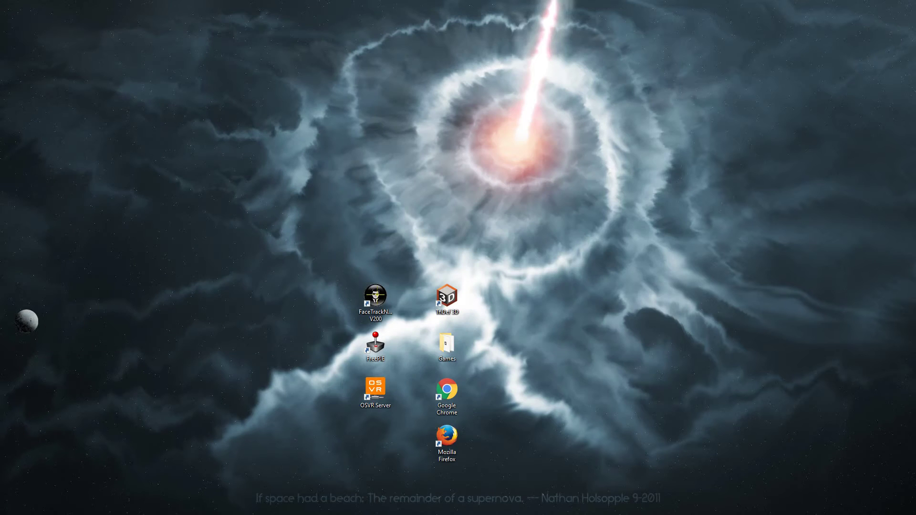
Open the FreePIE plugin Reddit post from a Google search for "Freepie osvr" and download FreePIE-OSVR.exe v0.1.1 through its download link
key("alt+Tab")
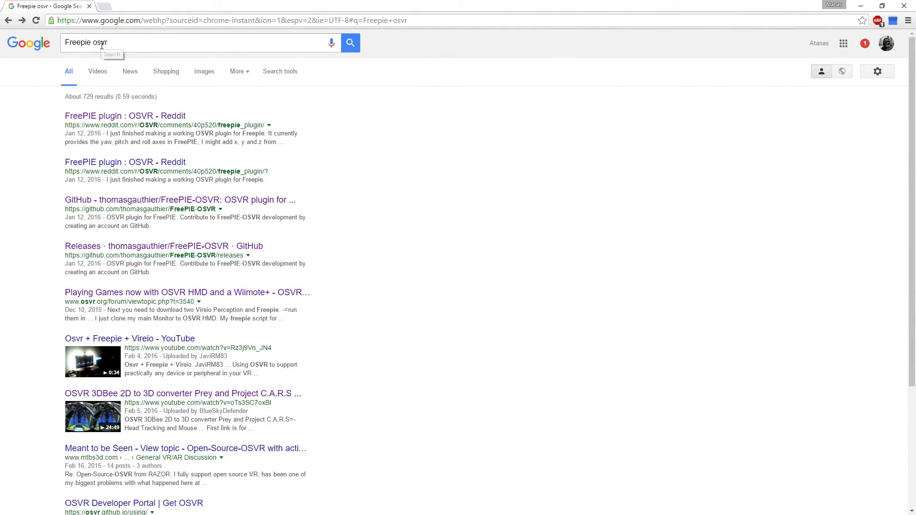
left_click(98, 117)
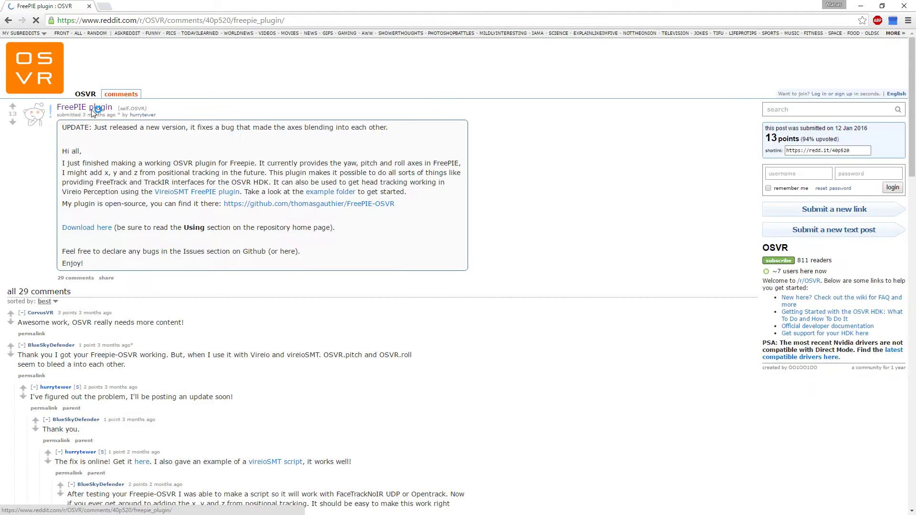
left_click(84, 230)
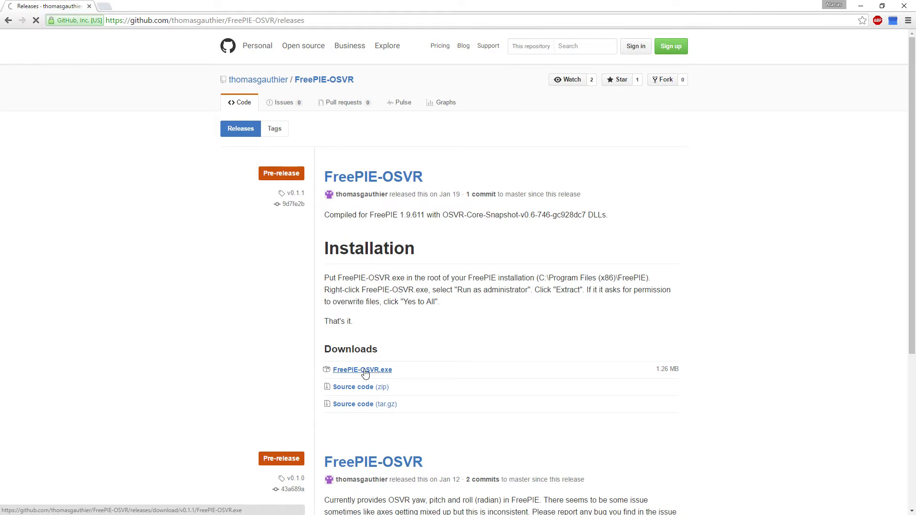
left_click(361, 375)
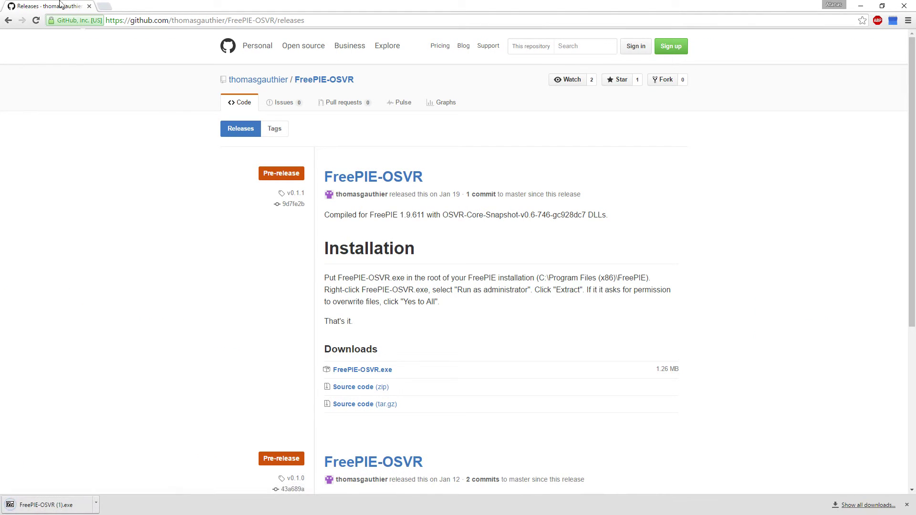
Switch to the OSVR forum post "Playing Games now with OSVR HMD and a Wiimote+" and examine its instructions, FreePIE script and game list
left_click(868, 8)
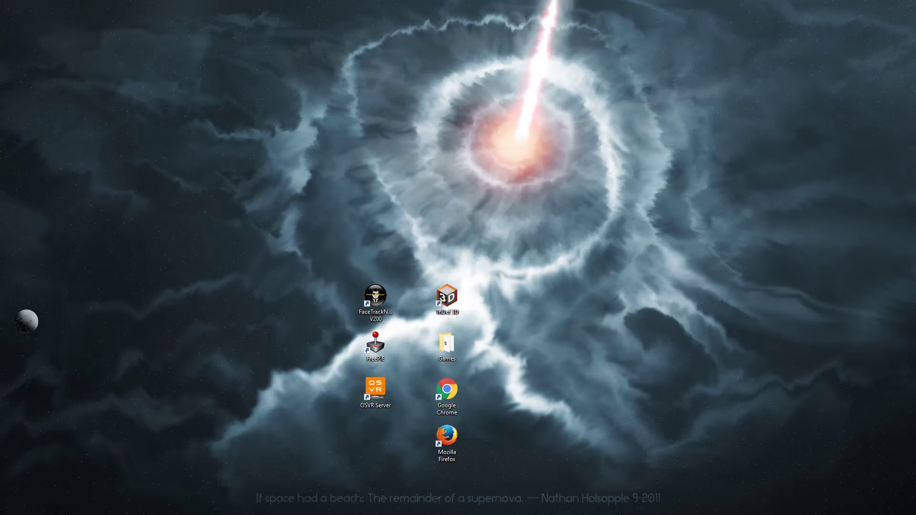
key("alt+Tab")
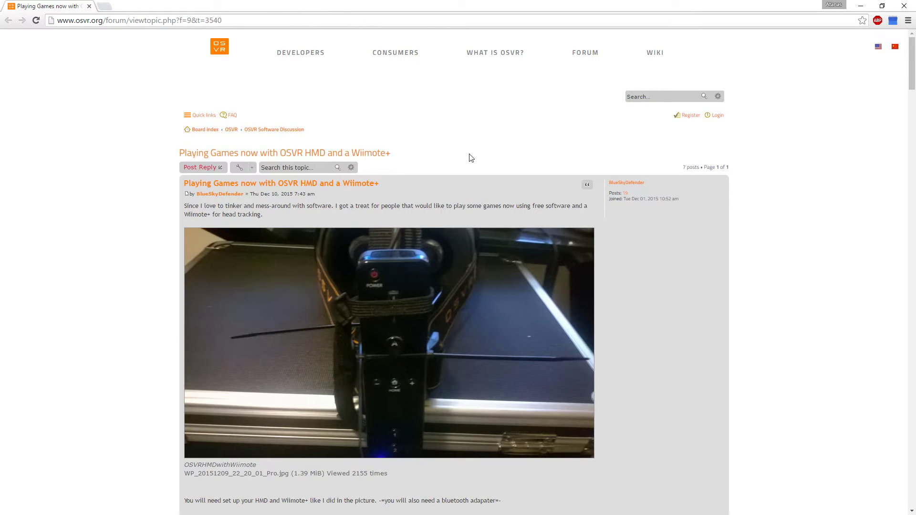
scroll(458, 157, "down", 4)
scroll(457, 159, "up", 4)
scroll(184, 150, "down", 8)
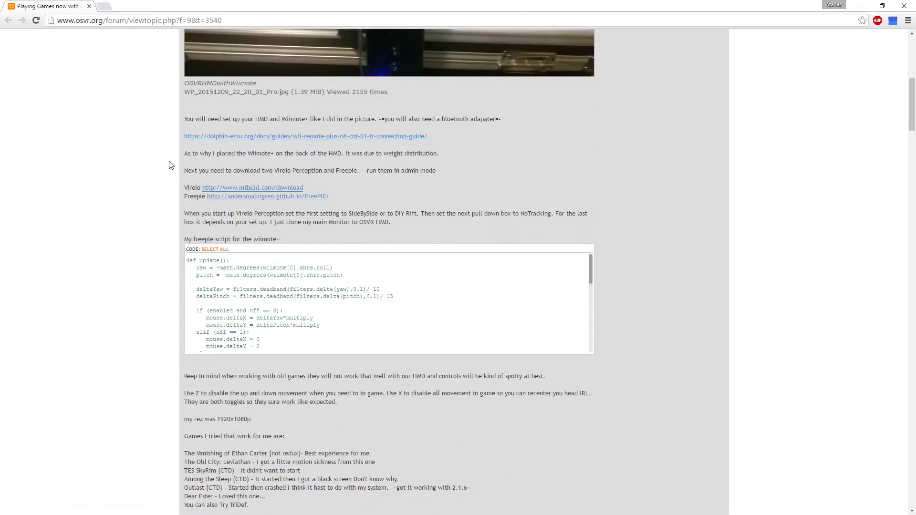
scroll(161, 179, "down", 20)
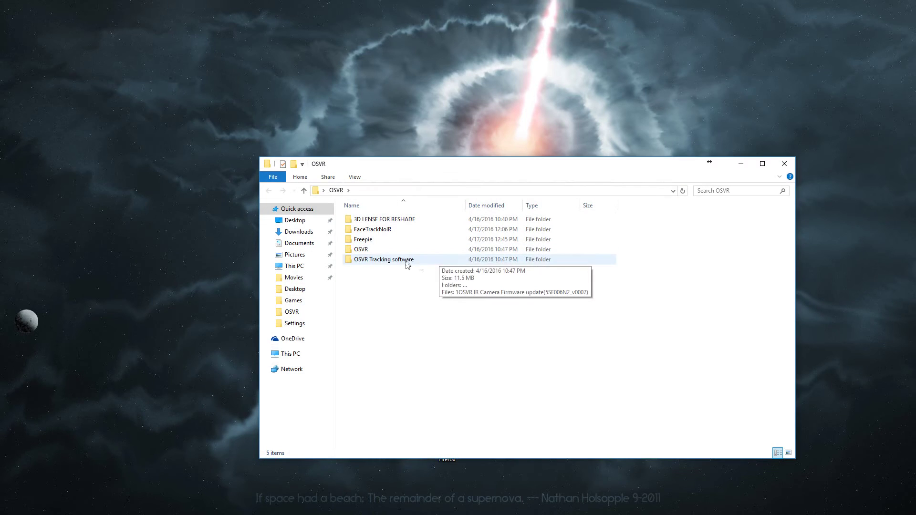
Open the Freepie folder inside OSVR, start the FreePIE.1.9.629.0 installer and cancel its setup wizard
double_click(373, 245)
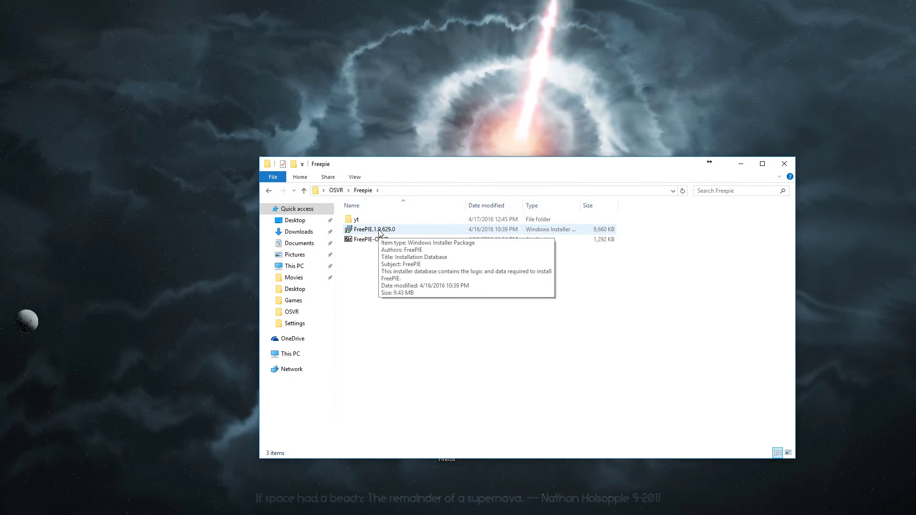
double_click(379, 231)
left_click(480, 278)
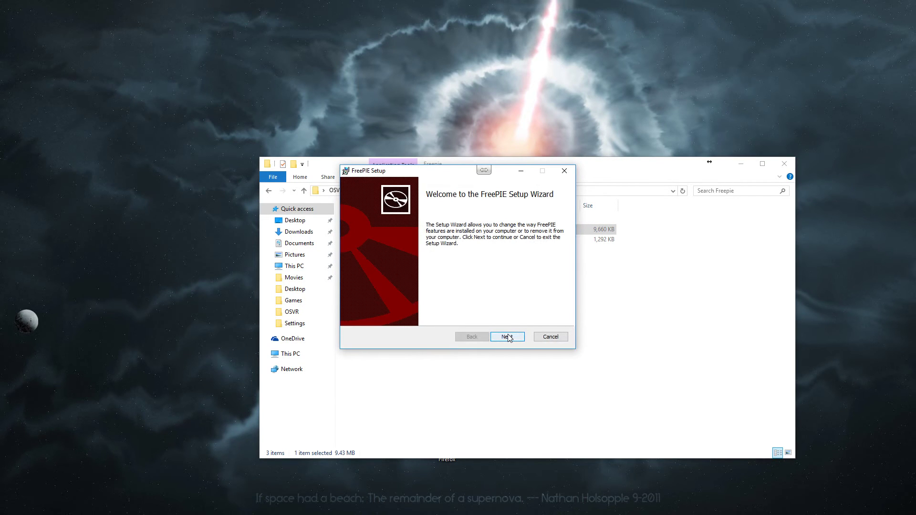
left_click(550, 337)
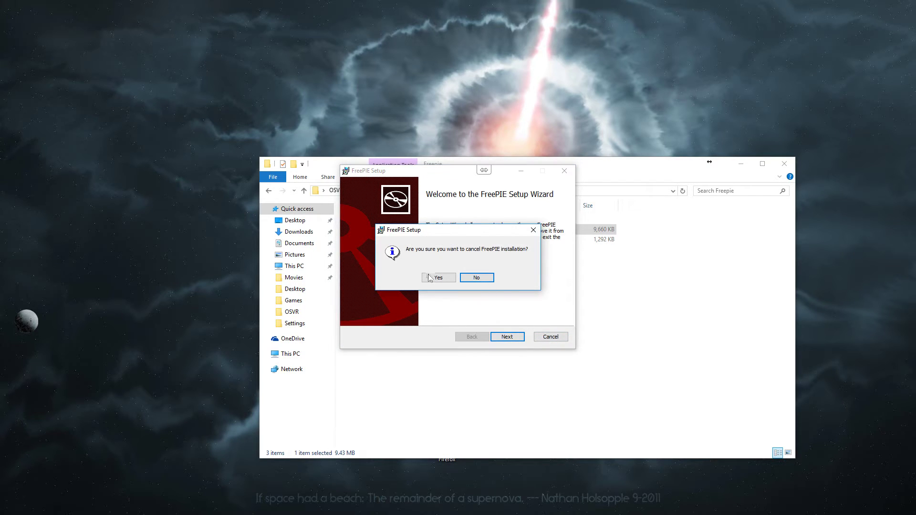
left_click(435, 278)
left_click(508, 336)
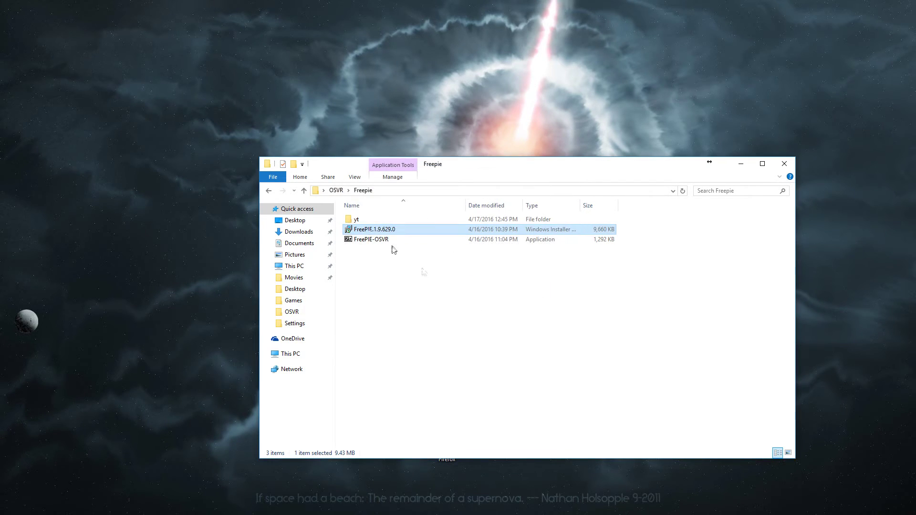
Run the FreePIE-OSVR self-extracting archive and browse for its extraction folder
double_click(361, 240)
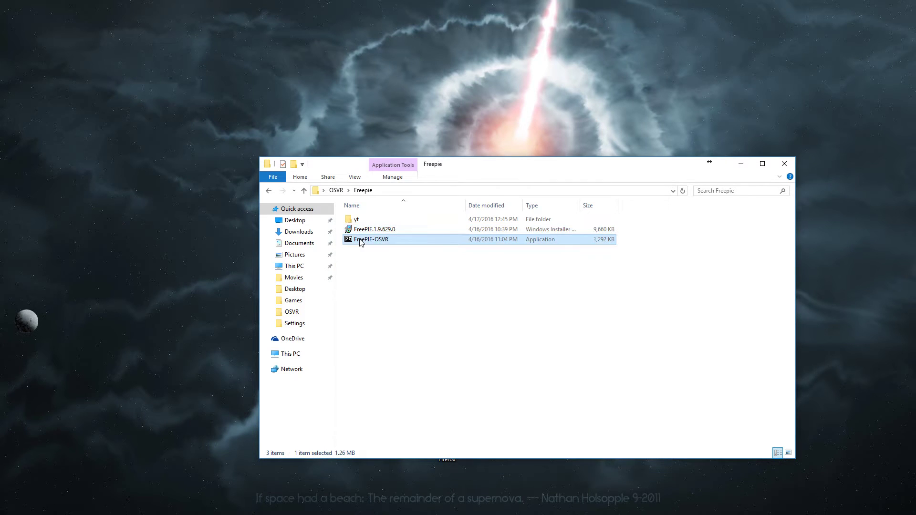
left_click(488, 273)
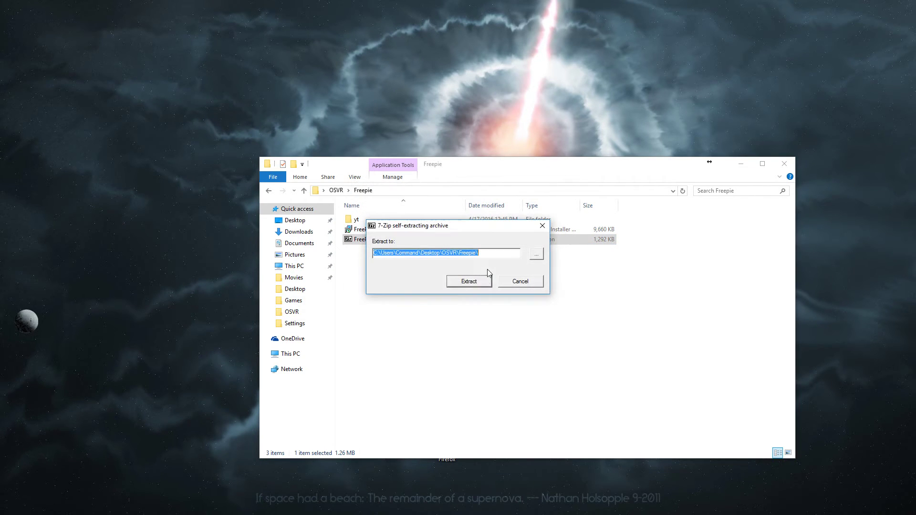
left_click(410, 255)
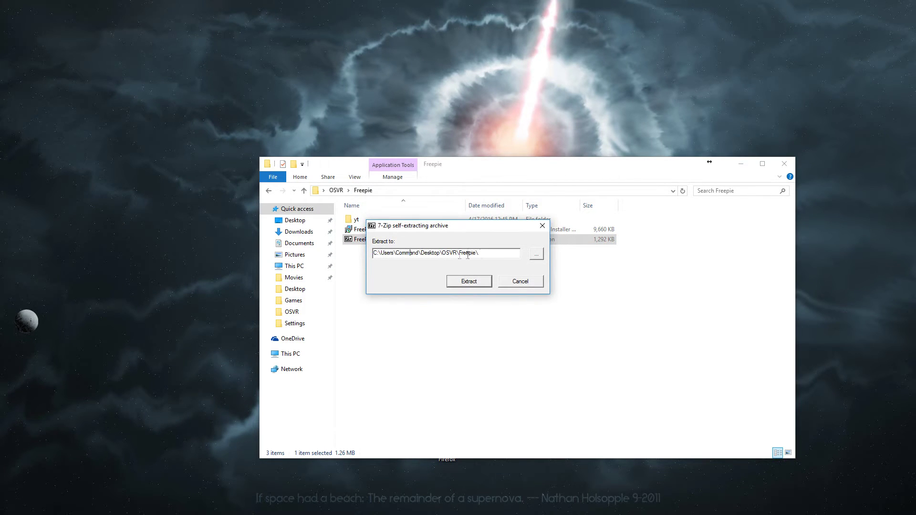
left_click(536, 255)
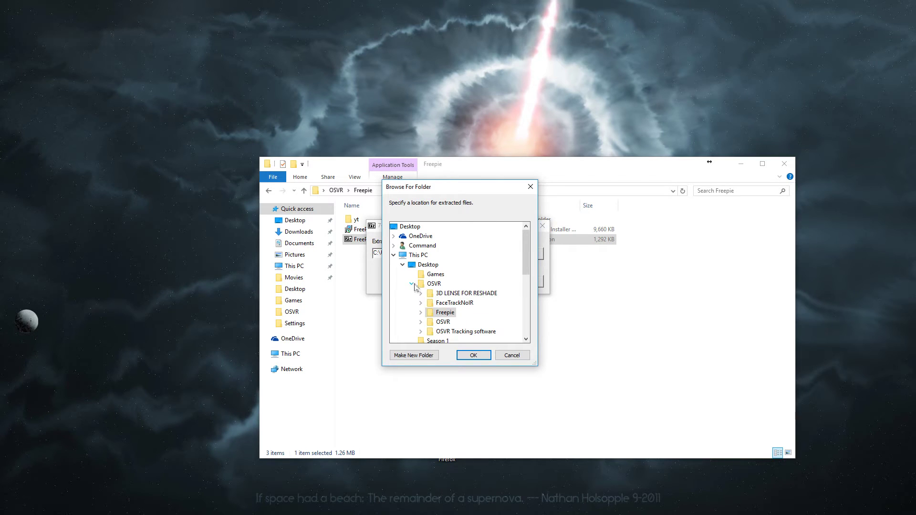
Select the FreePIE folder in Program Files (x86) on Local Disk (C:) as the extraction location, and cancel both the choice and the extraction
left_click(394, 256)
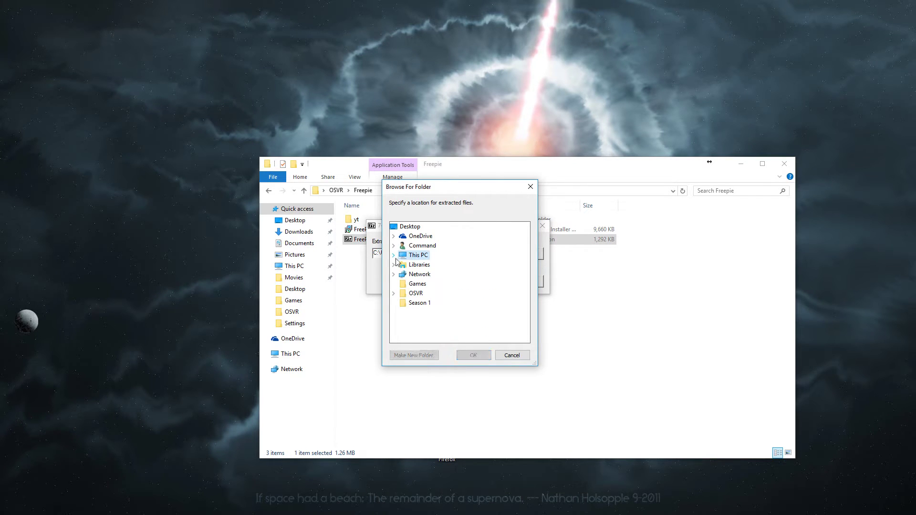
left_click(394, 256)
left_click(403, 236)
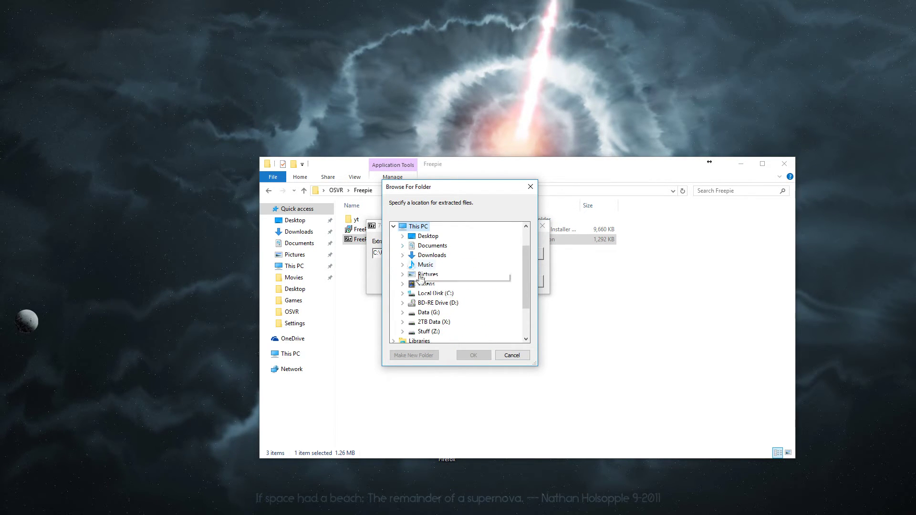
left_click(431, 295)
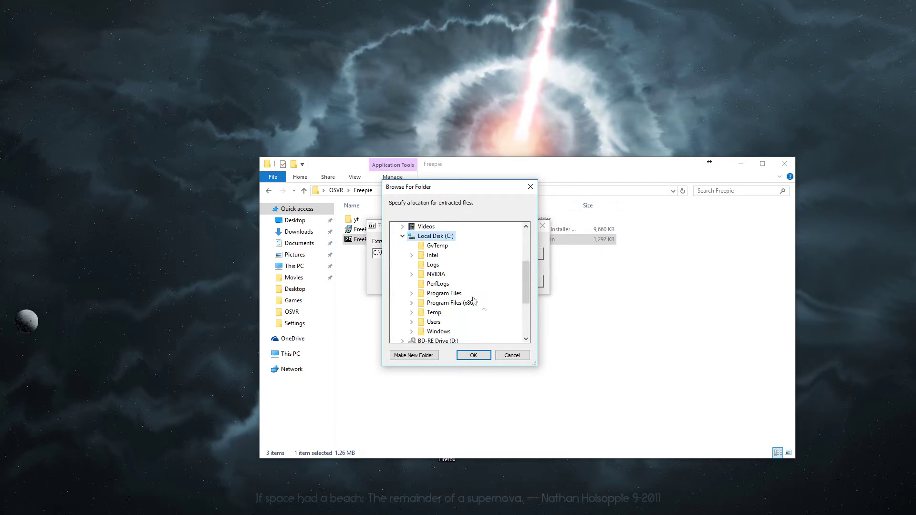
left_click(446, 303)
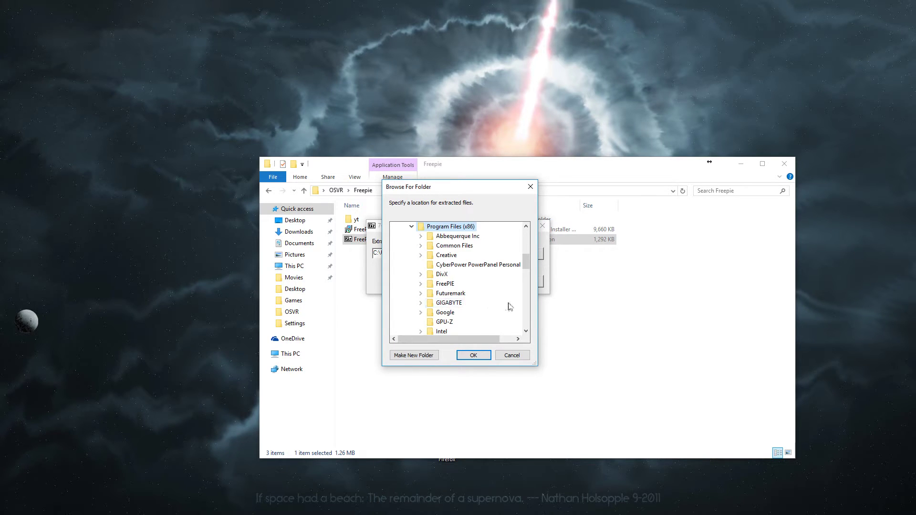
scroll(505, 305, "down", 1)
scroll(505, 306, "down", 2)
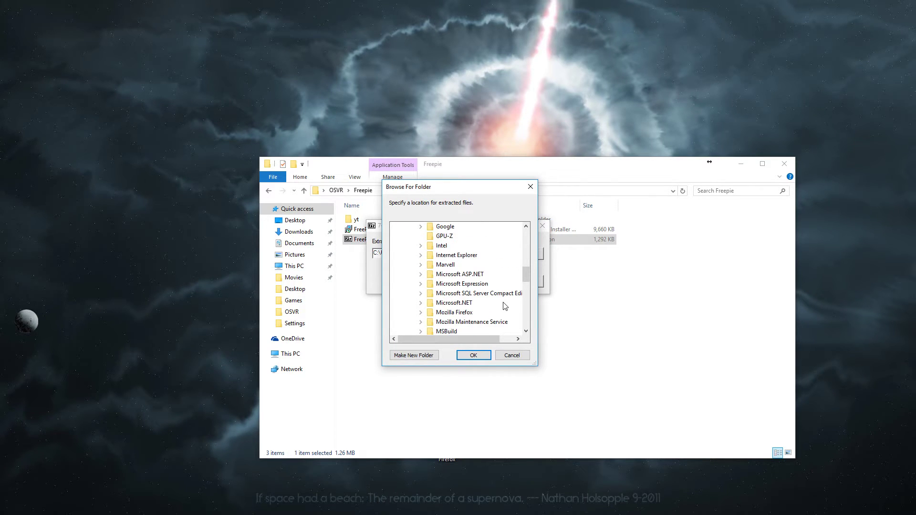
scroll(505, 307, "up", 3)
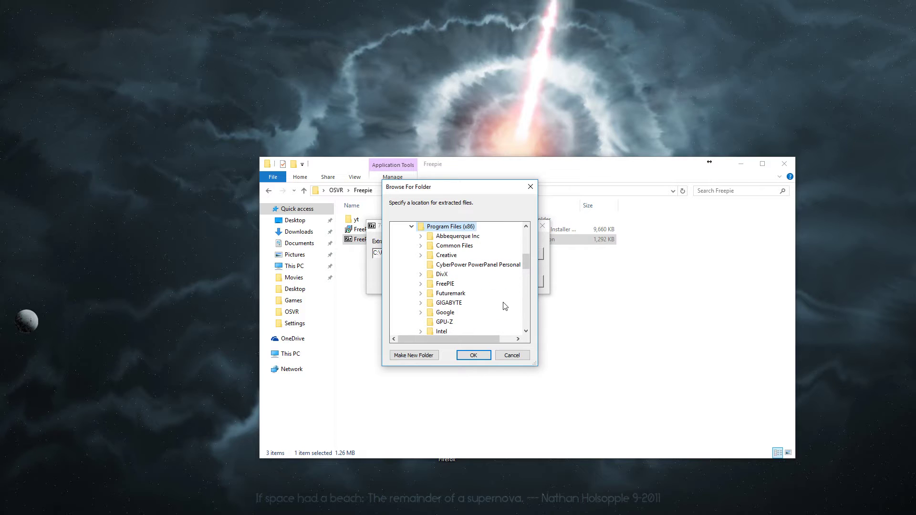
left_click(446, 284)
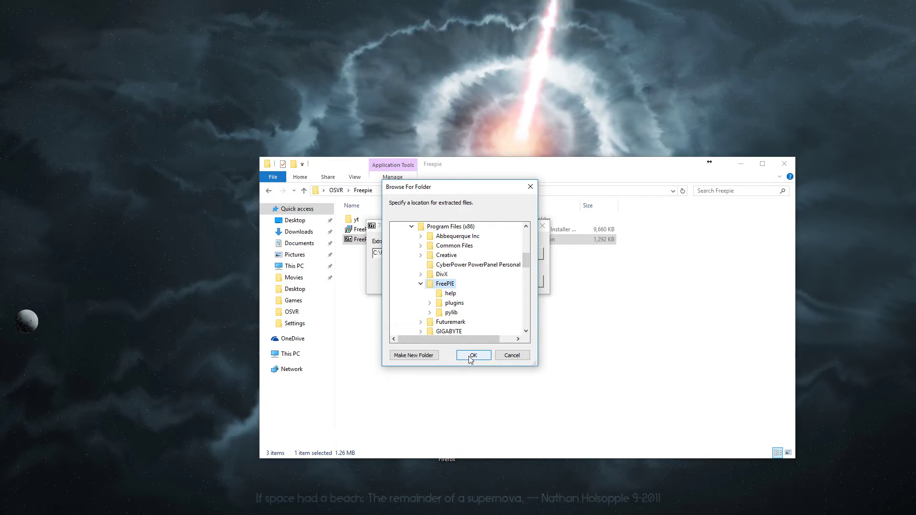
left_click(507, 355)
left_click(519, 281)
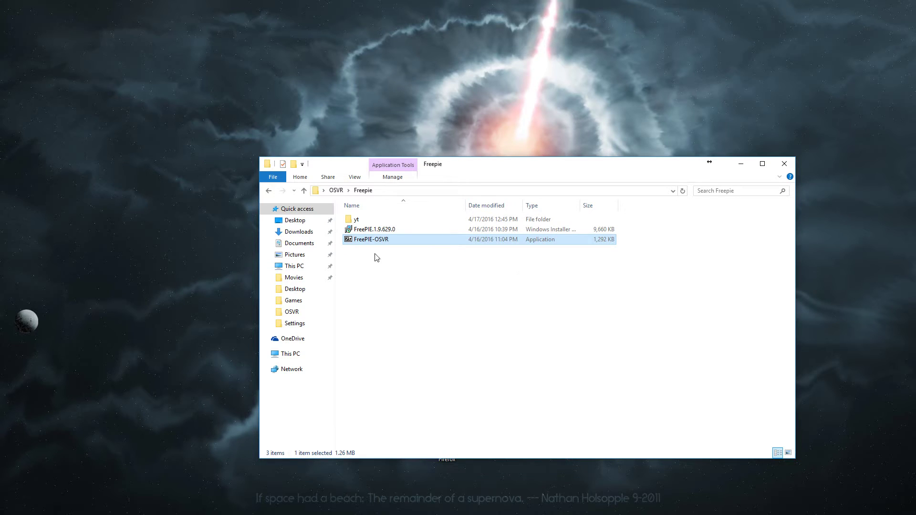
Minimise the Freepie folder window and launch FreePIE from its desktop shortcut
right_click(365, 224)
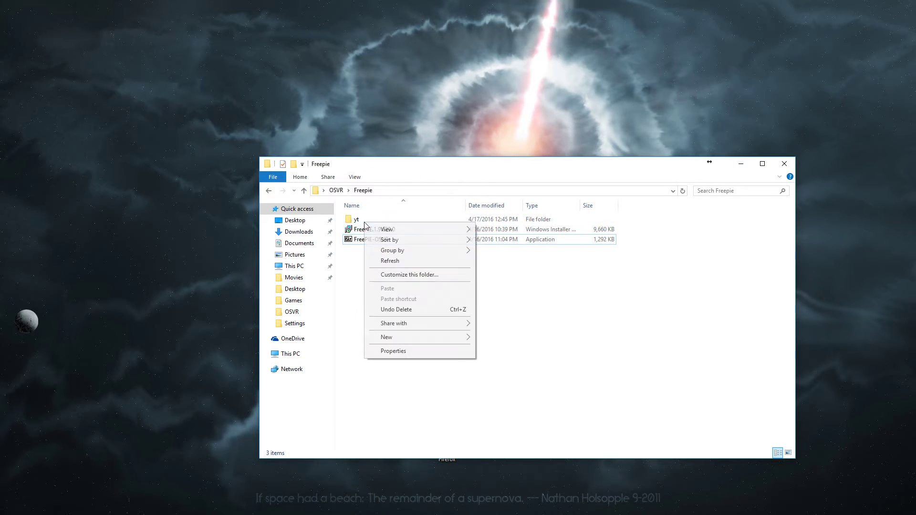
left_click(581, 368)
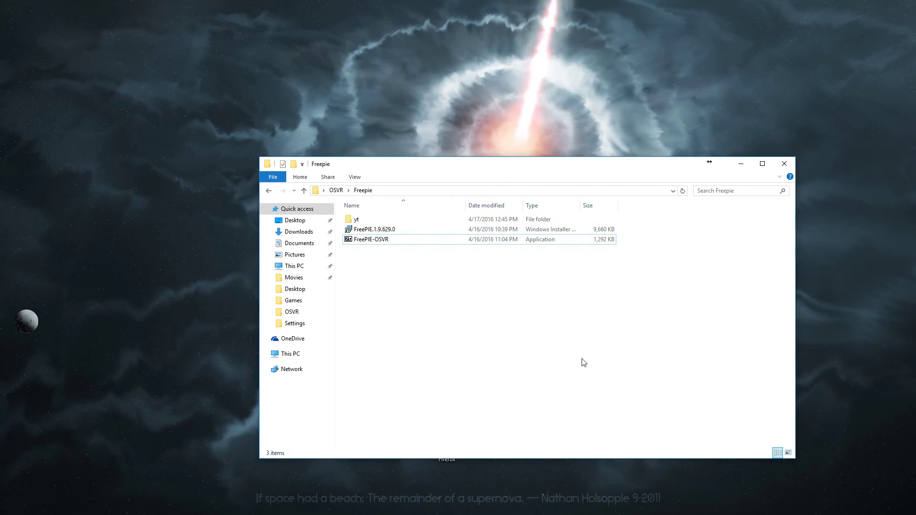
left_click(741, 164)
right_click(370, 352)
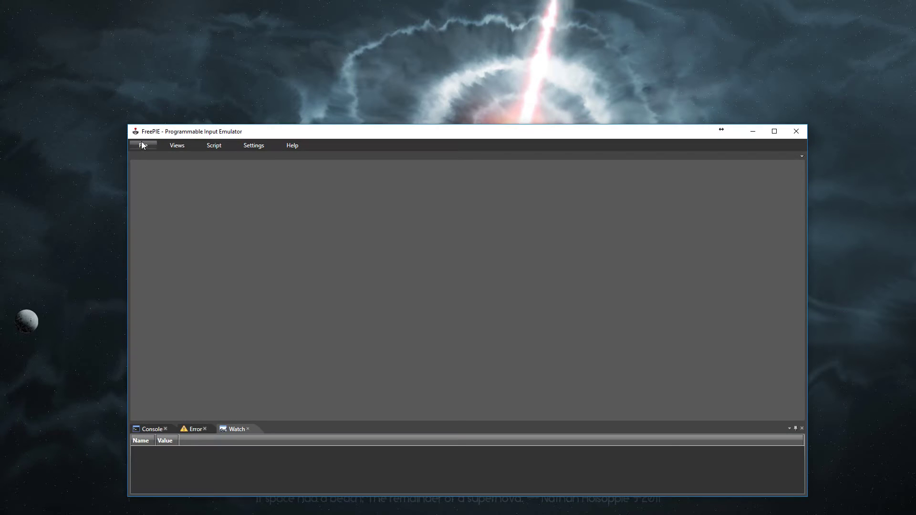
Create a new FreePIE script and paste in the copied OSVR head-tracking code that sends yaw, pitch and roll over UDP port 5555
left_click(142, 146)
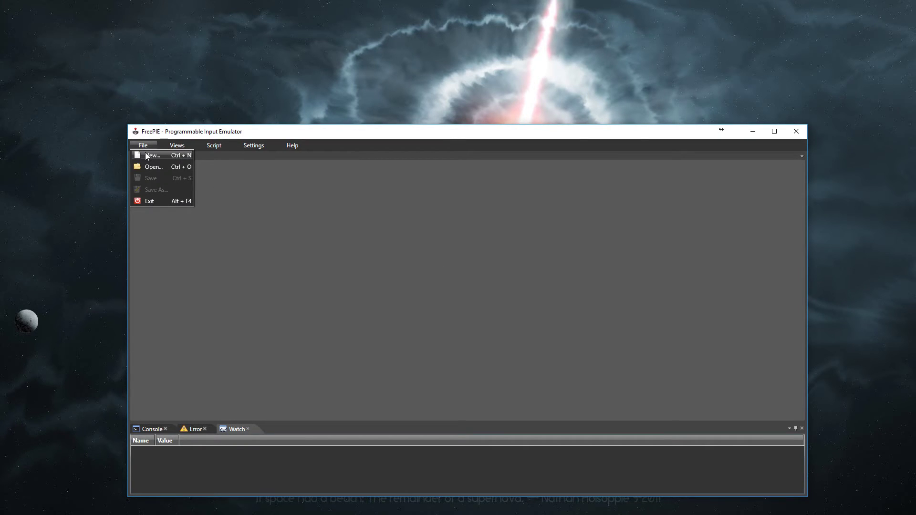
left_click(147, 156)
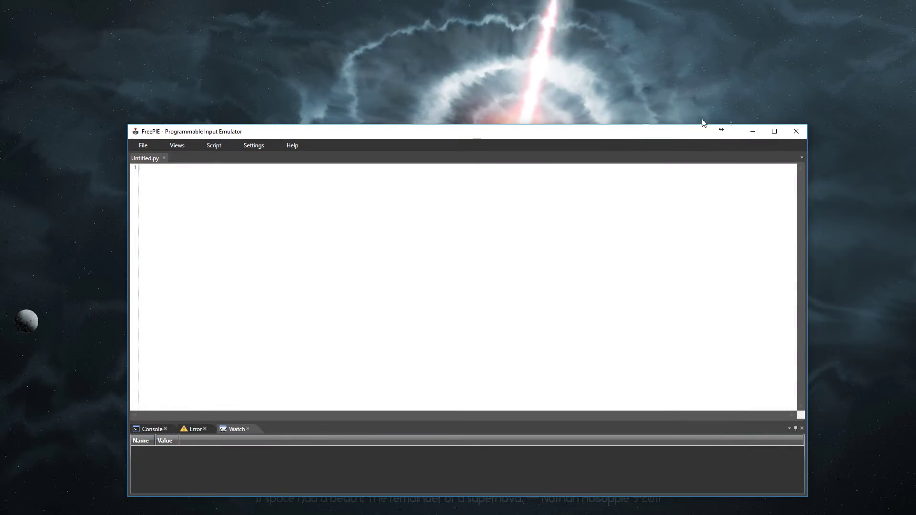
right_click(232, 208)
left_click(249, 237)
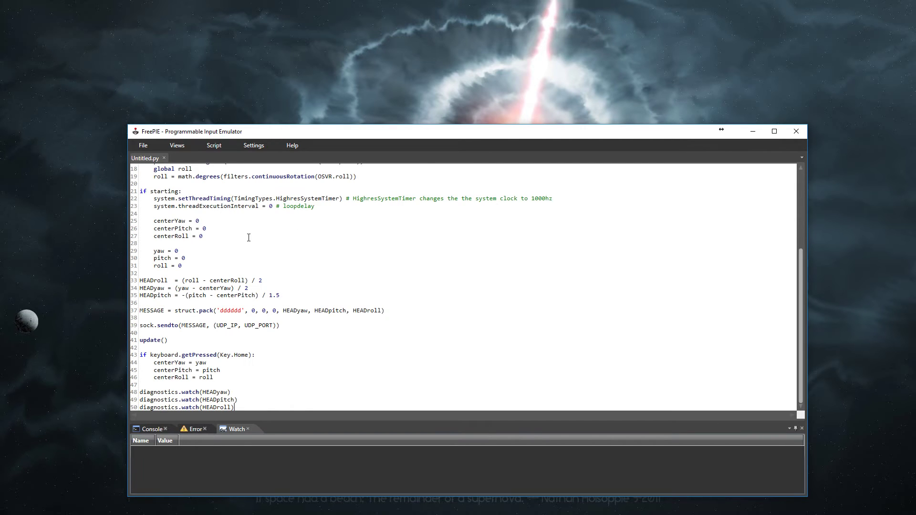
scroll(292, 324, "up", 6)
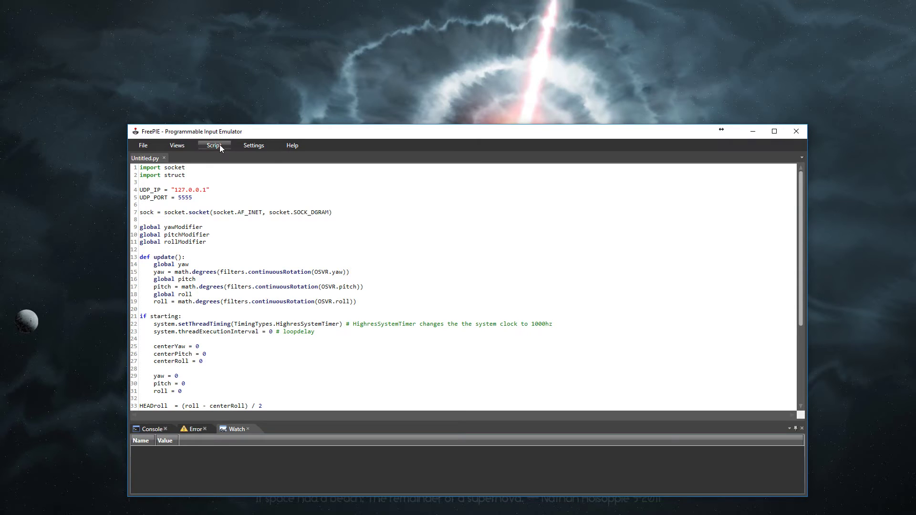
Run the OSVR head-tracking script, check the watched HEADyaw, HEADpitch and HEADroll values, and minimise FreePIE
left_click(220, 144)
left_click(219, 153)
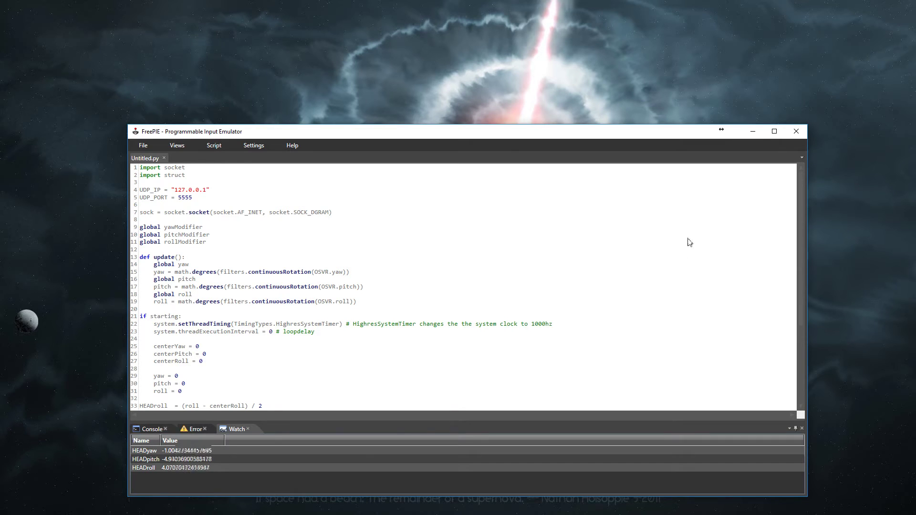
left_click(753, 130)
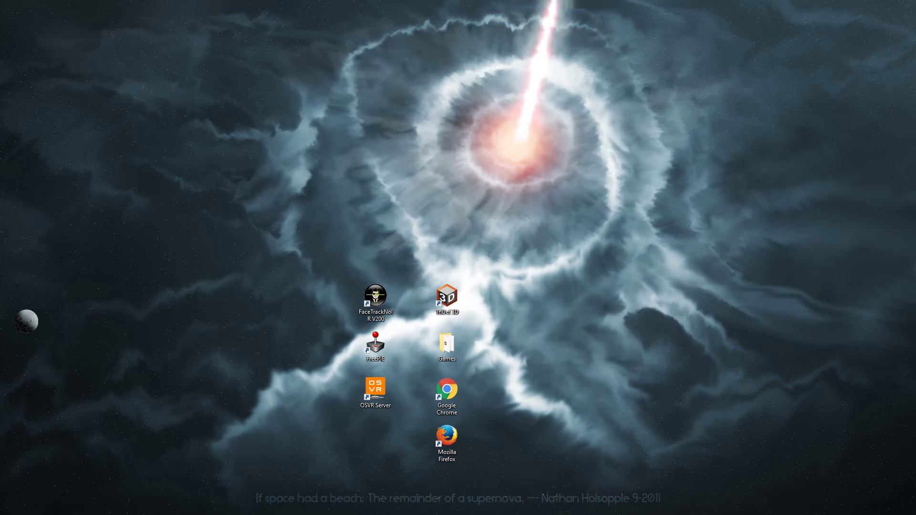
Switch to Chrome, open the FaceTrackNoIR SourceForge site and follow its download link to review the v200 purchase and Plugin-Pack options
key("alt+Tab")
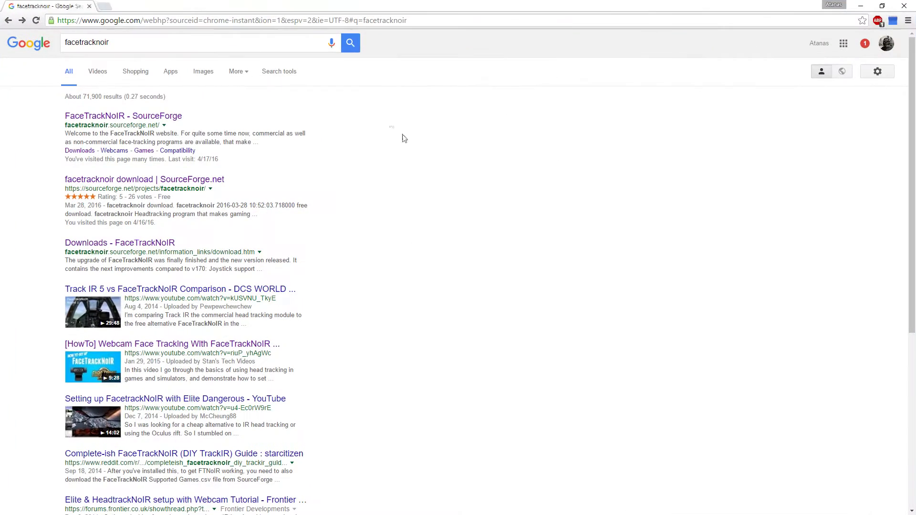
left_click(111, 117)
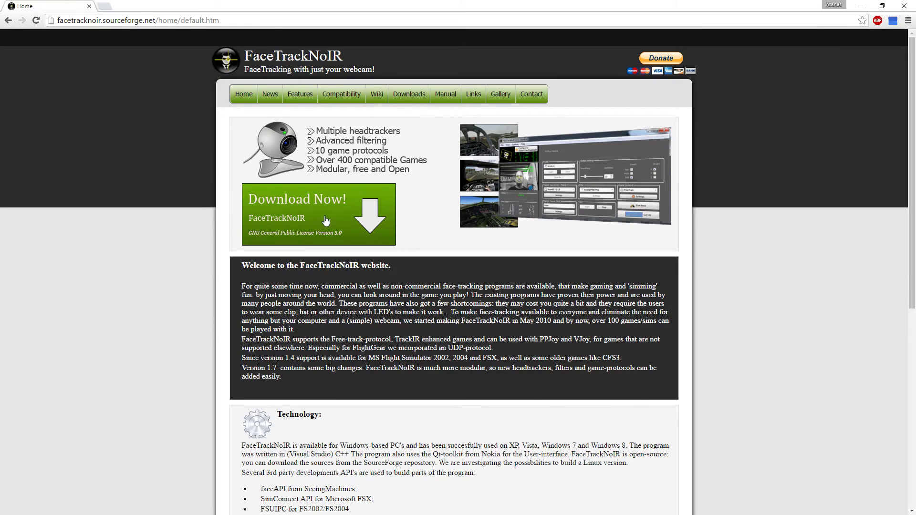
left_click(311, 227)
left_click(293, 210)
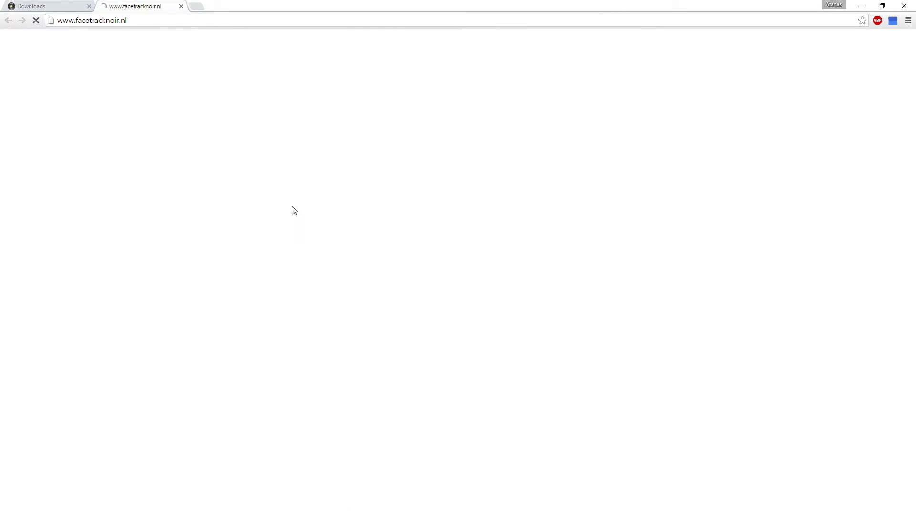
scroll(324, 242, "down", 2)
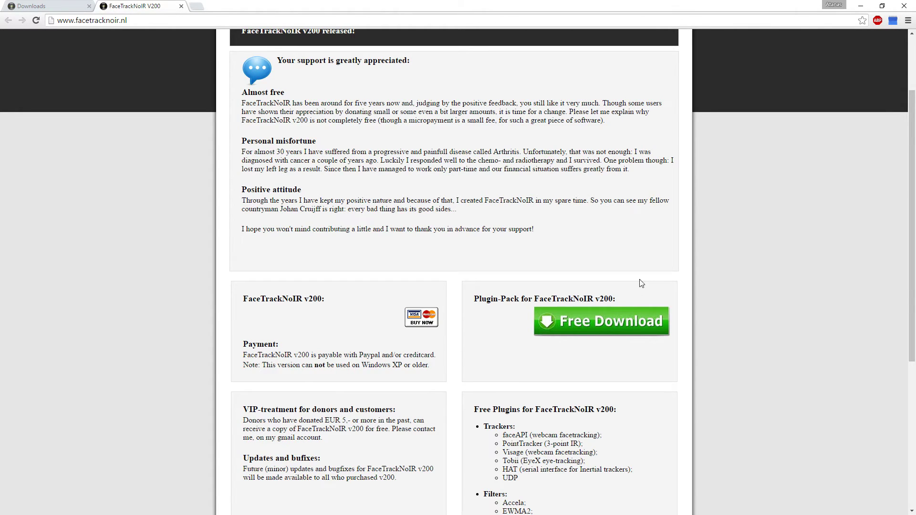
Minimise Chrome and open the FaceTrackNoIR folder inside OSVR containing the v200 and PluginPack installers
left_click(860, 6)
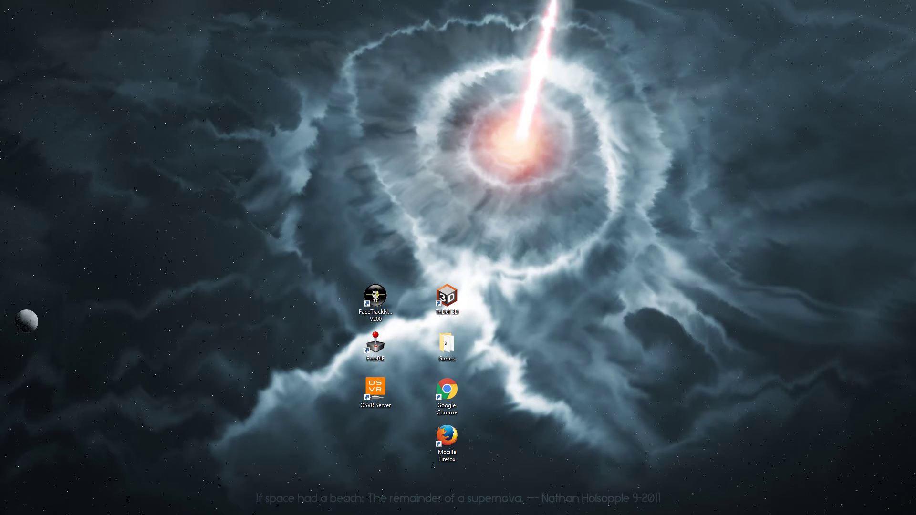
double_click(376, 295)
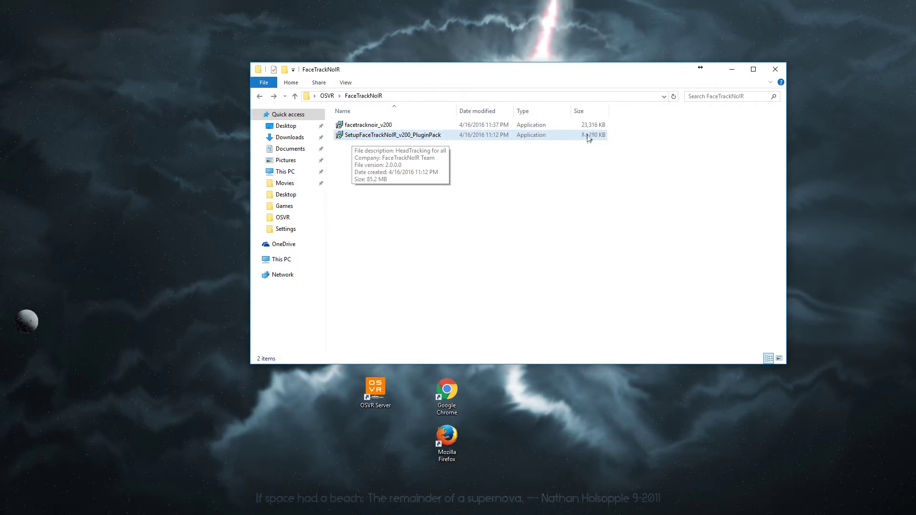
Launch the facetracknoir_v200 and SetupFaceTrackNoIR_v200_PluginPack installers, exit the Plugin Pack setup wizard and close the folder
double_click(572, 124)
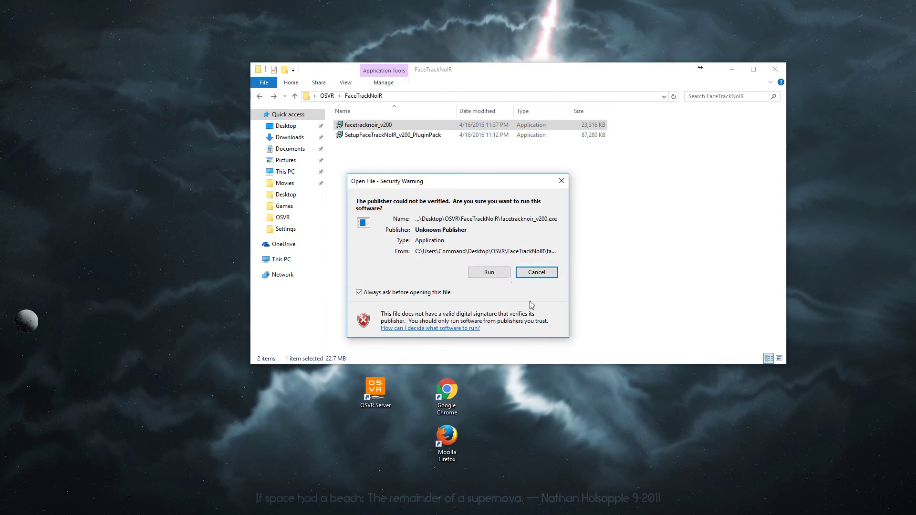
left_click(487, 272)
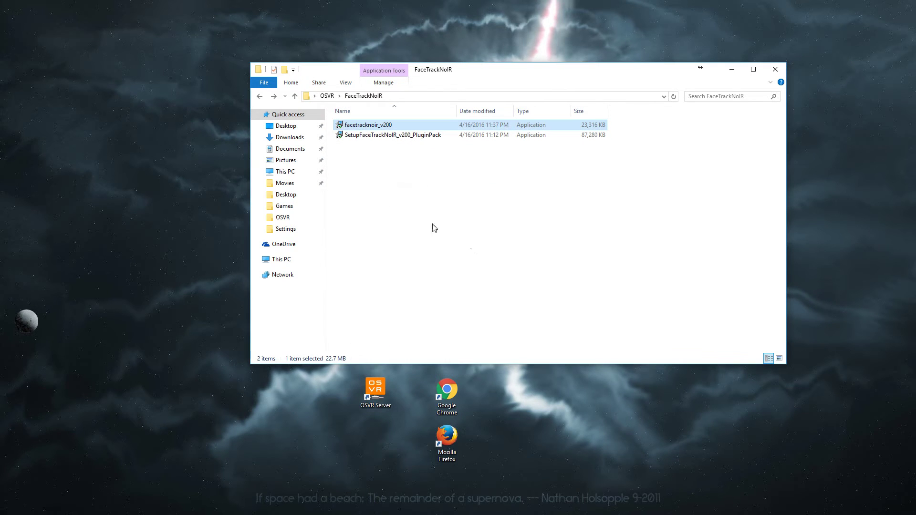
left_click(376, 139)
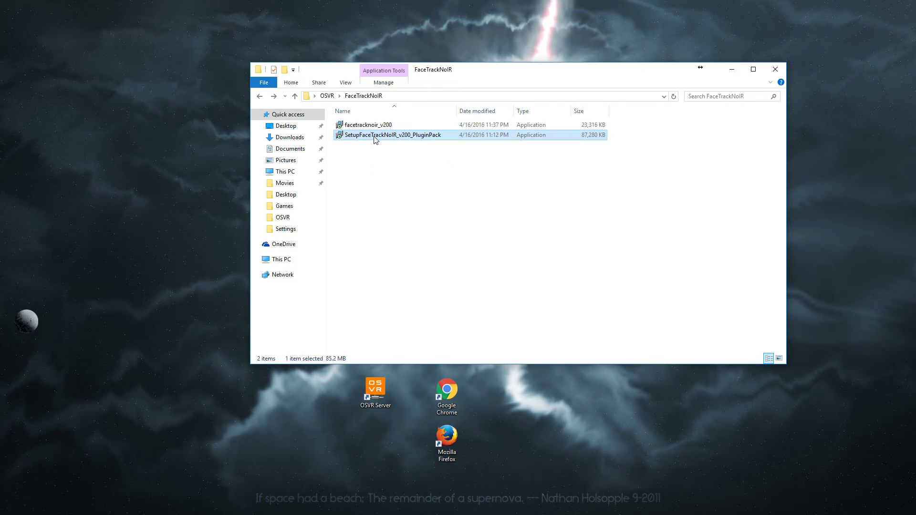
double_click(375, 139)
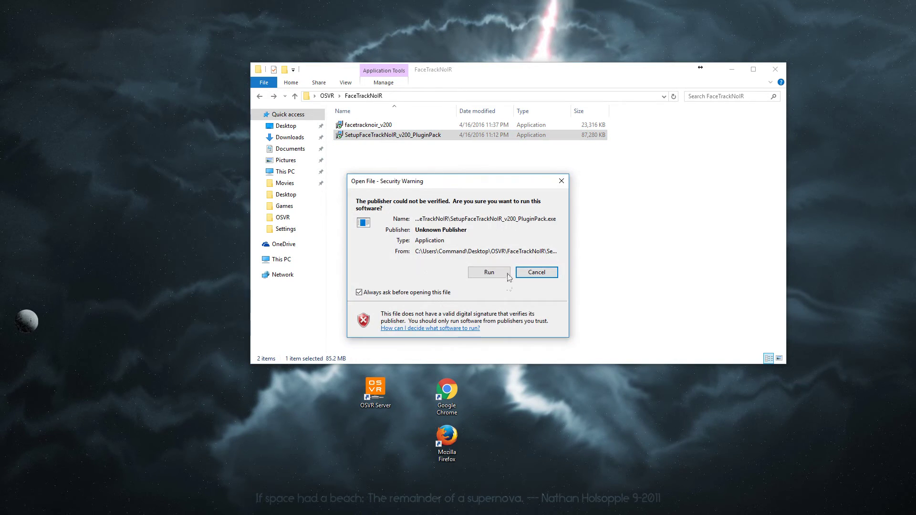
left_click(481, 273)
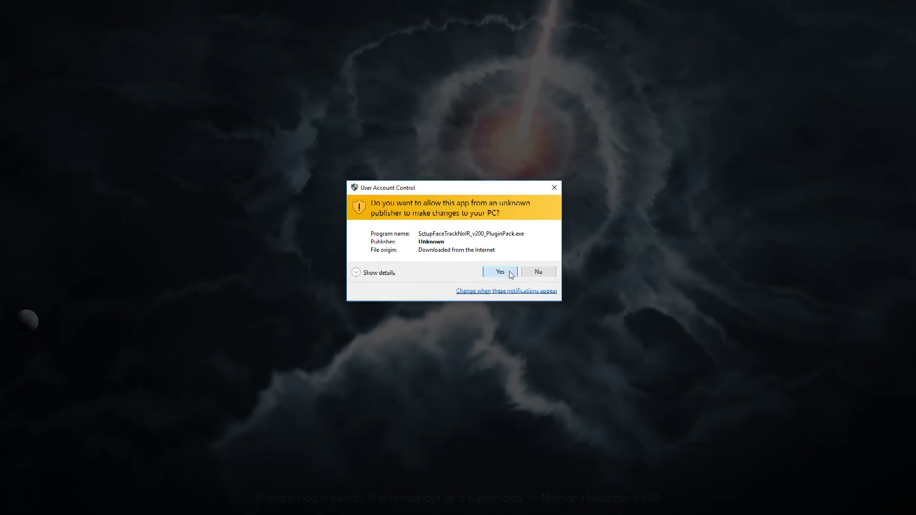
left_click(510, 274)
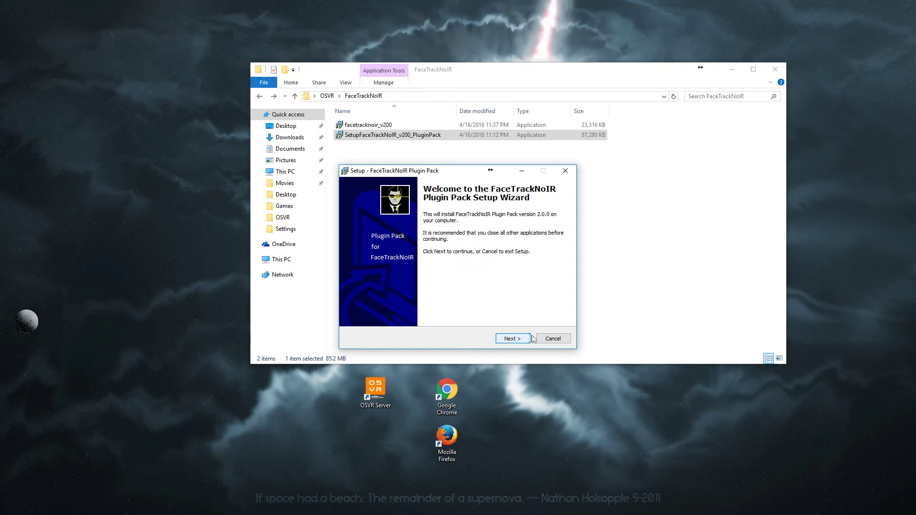
left_click(548, 342)
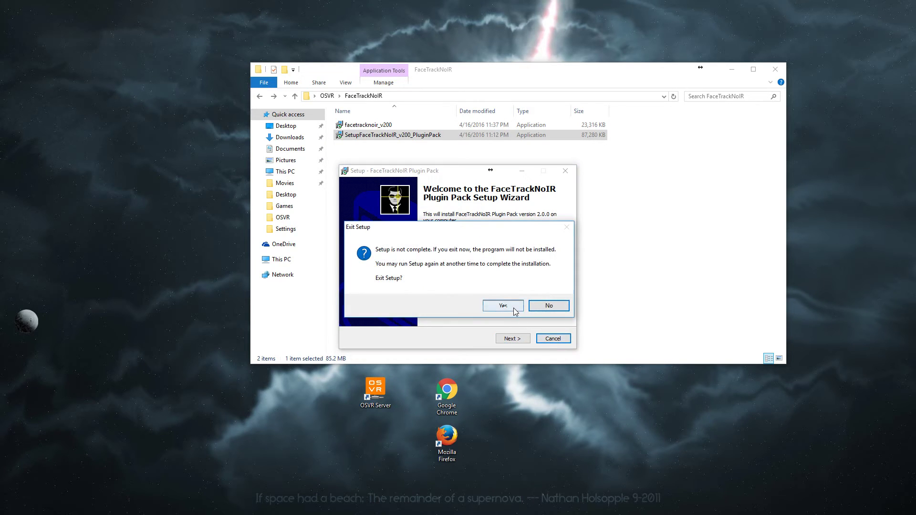
left_click(502, 307)
left_click(773, 69)
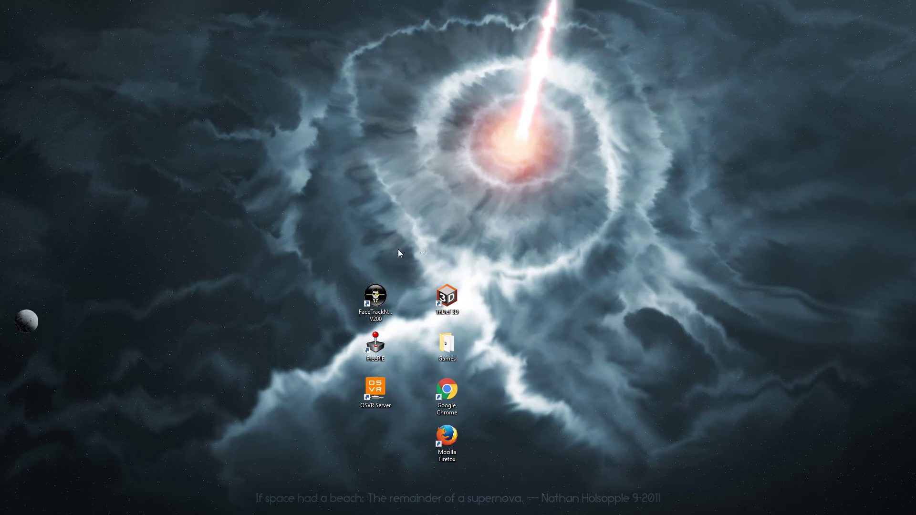
Open the installed FaceTrackNoIR_v200 program folder from the desktop shortcut's properties and dismiss the properties dialog
right_click(377, 296)
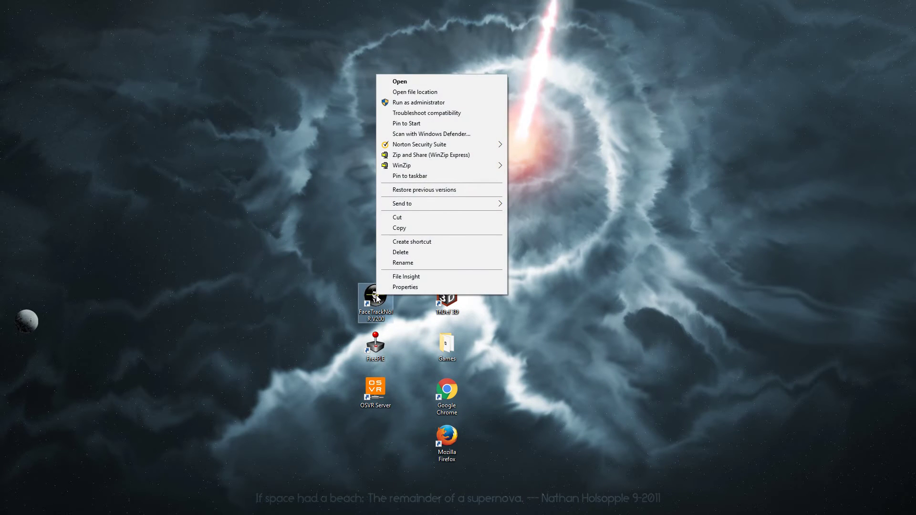
left_click(405, 287)
left_click(429, 434)
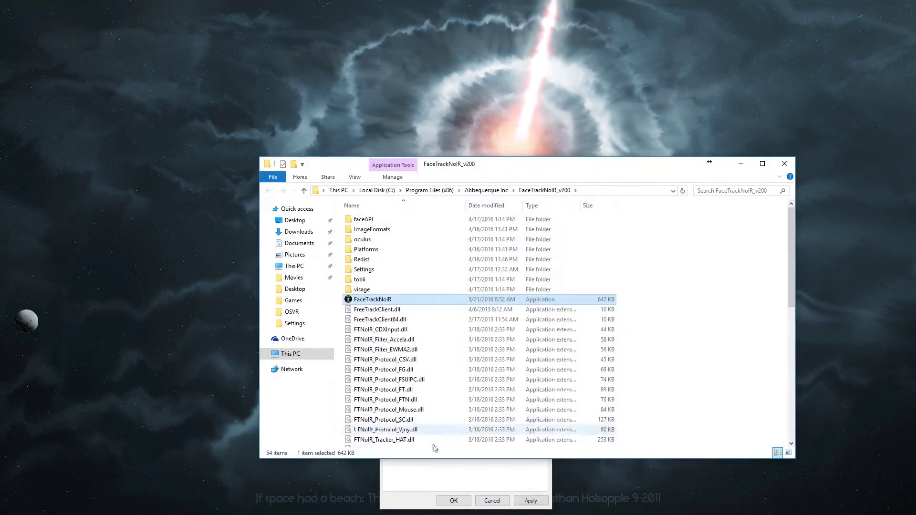
left_click(492, 501)
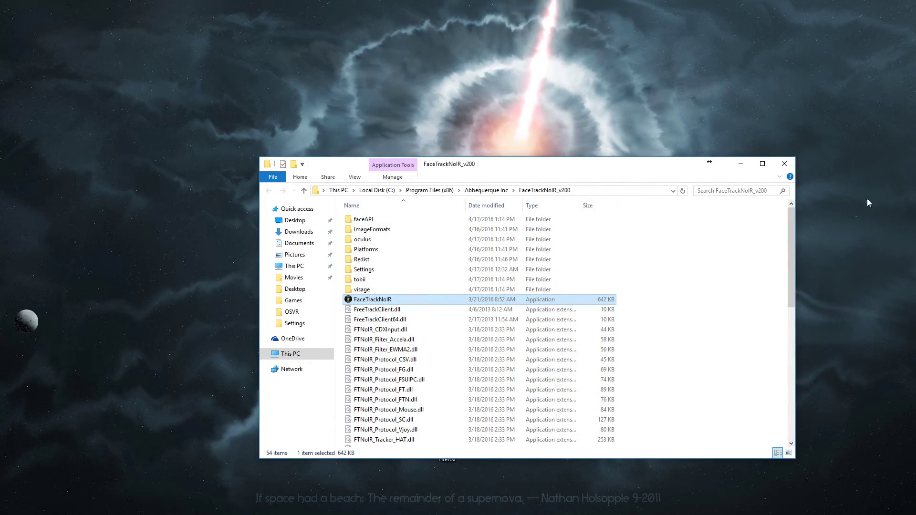
Switch to Chrome, download the FaceTrackNoIR Supported Games.csv file from Google Drive and shrink the browser window
key("alt+Tab")
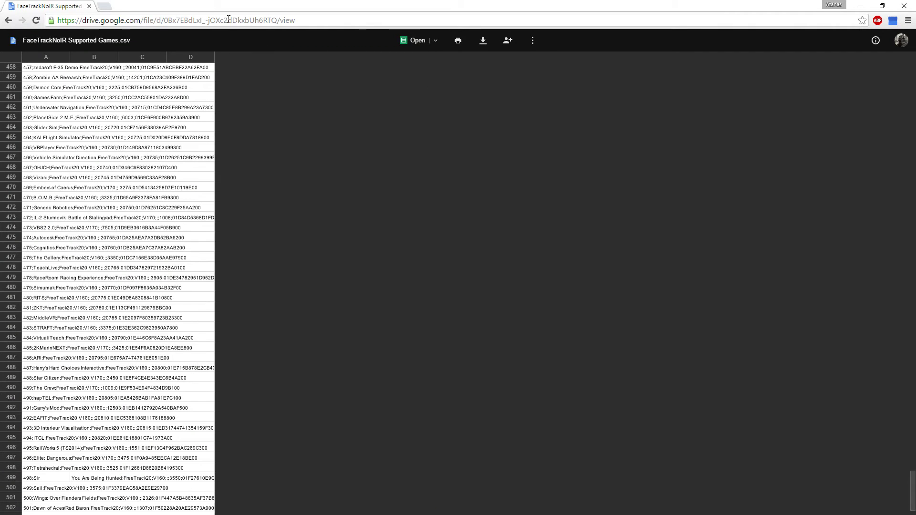
left_click(483, 42)
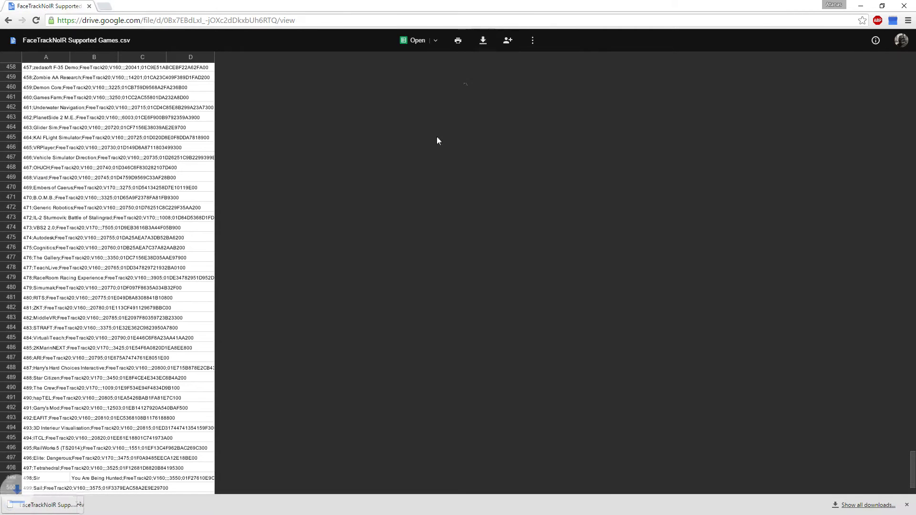
double_click(374, 9)
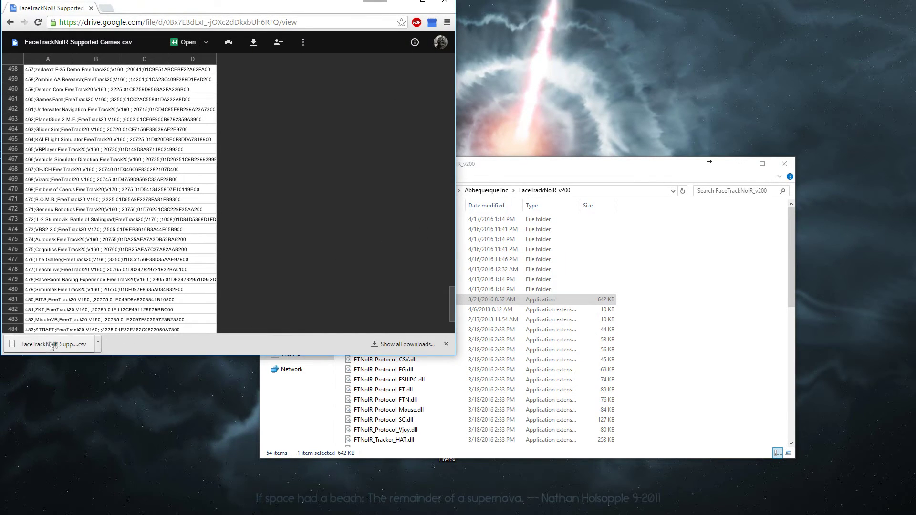
Copy the downloaded supported games CSV into the FaceTrackNoIR_v200 program folder with administrator permission
left_click_drag(583, 168, 693, 132)
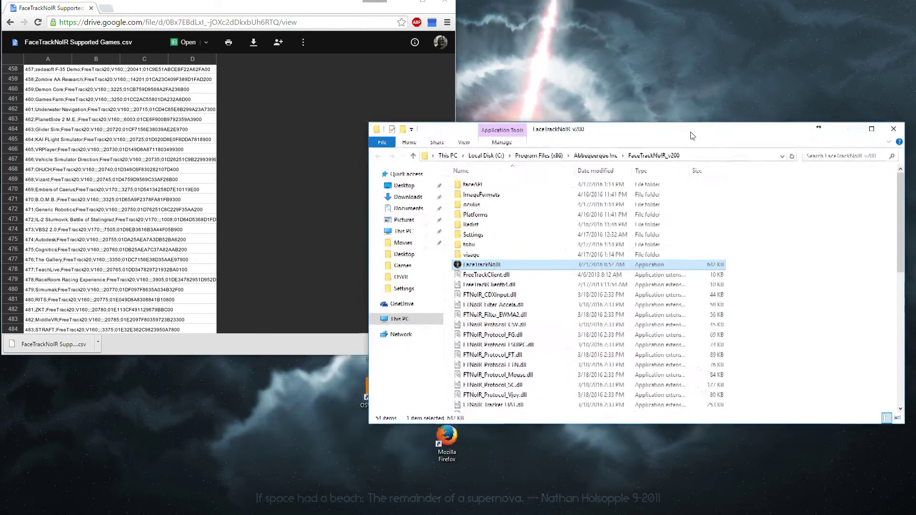
left_click(114, 354)
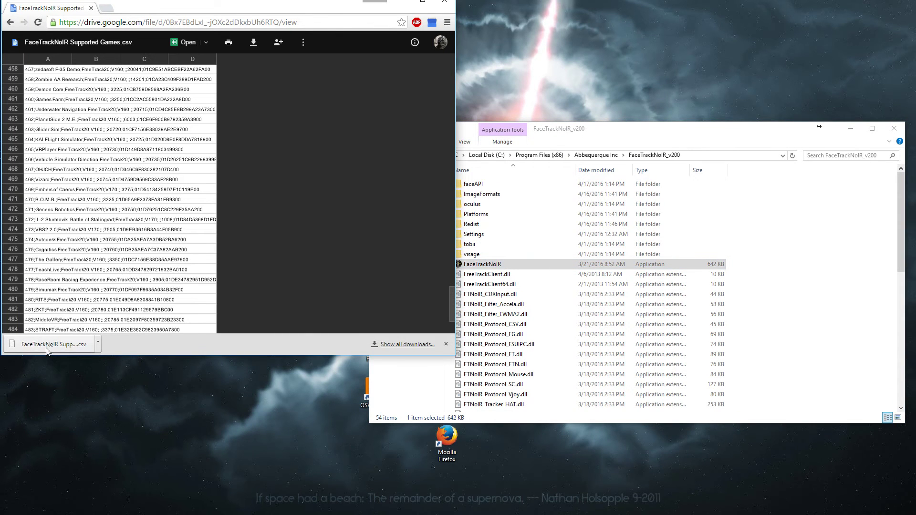
left_click_drag(42, 350, 822, 344)
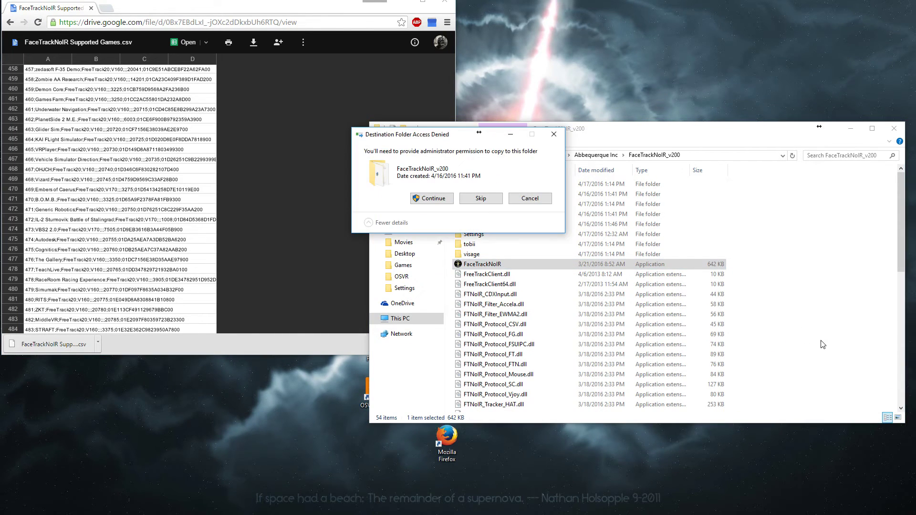
left_click(433, 199)
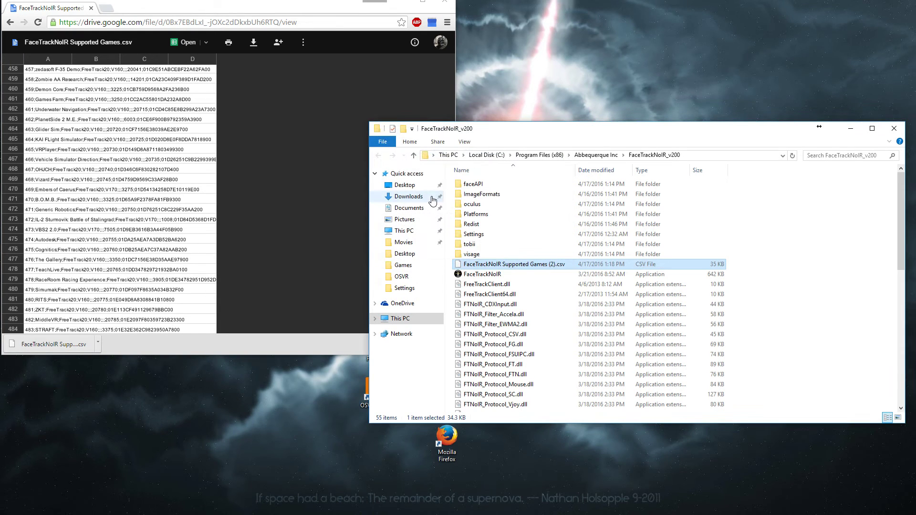
Rename the copied file as FaceTrackNoIR Supported Games.csv, granting administrator permission
left_click(543, 265)
left_click(547, 264)
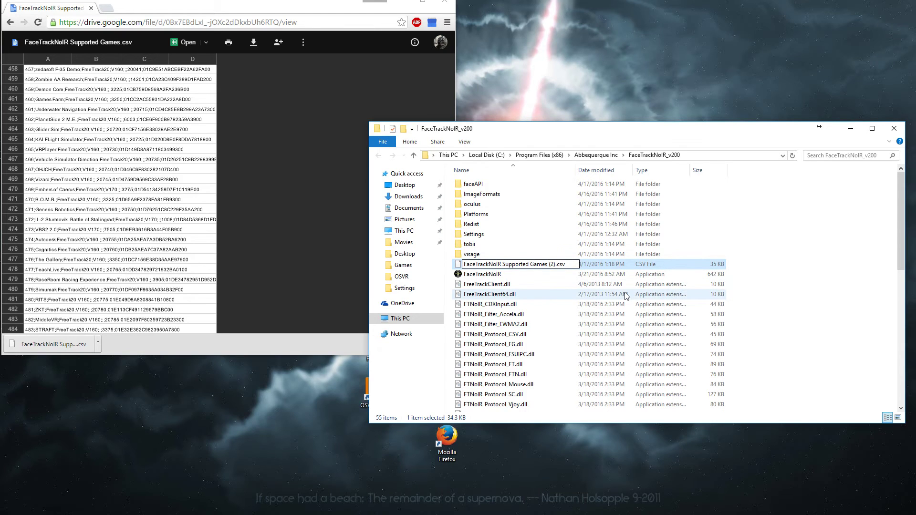
key("Delete")
key("Delete")
key("Delete")
key("Delete")
key("Return")
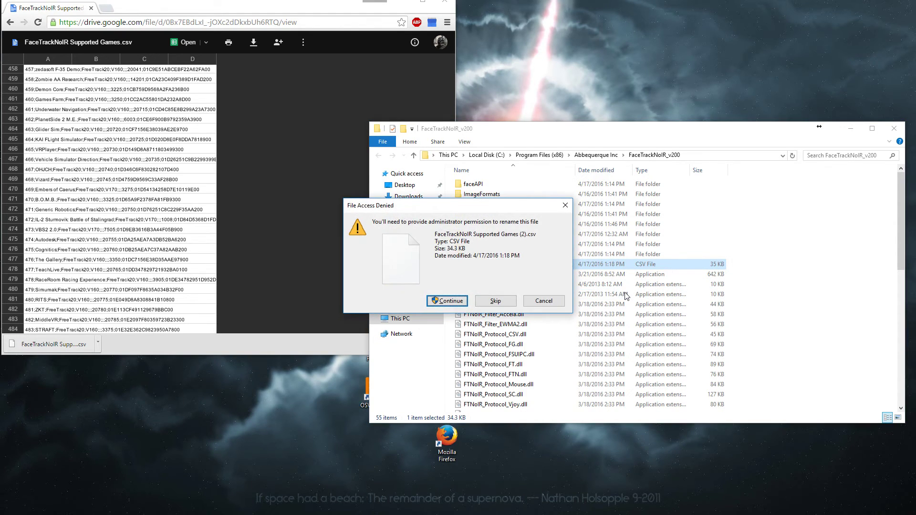
left_click(443, 301)
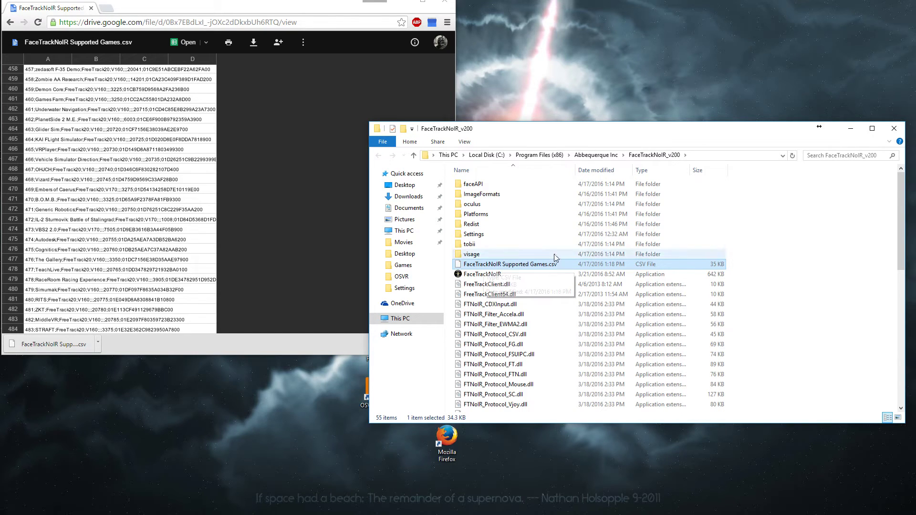
Close the program folder, clear Chrome off the desktop and launch FaceTrackNoIR v200
left_click(893, 128)
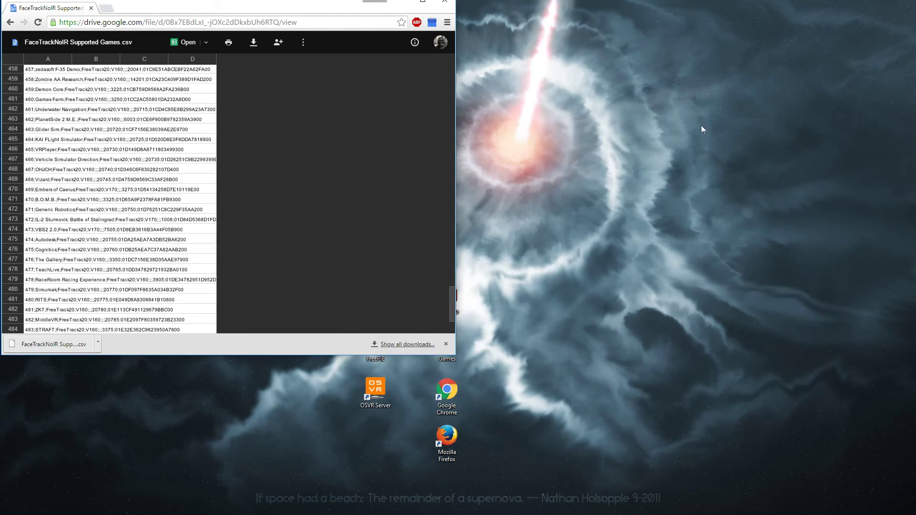
left_click(397, 3)
double_click(368, 306)
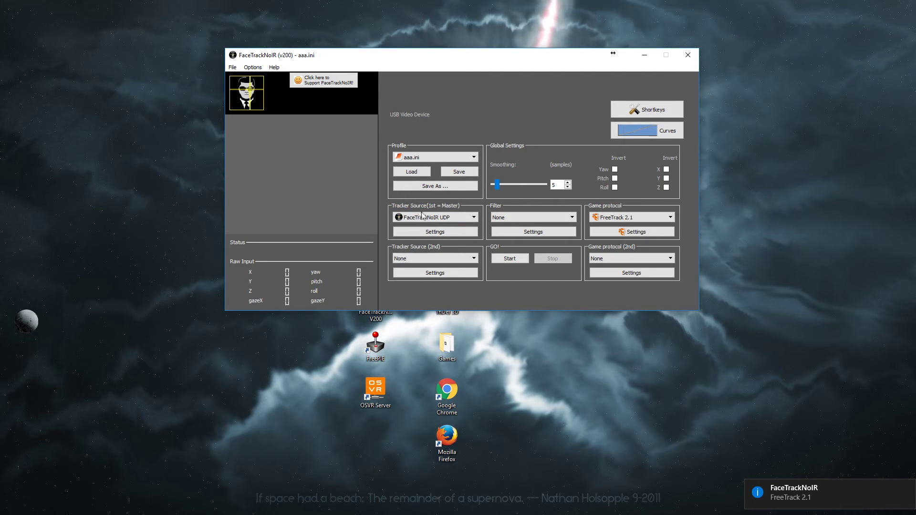
Select FaceTrackNoIR UDP as the master tracker source
left_click(419, 219)
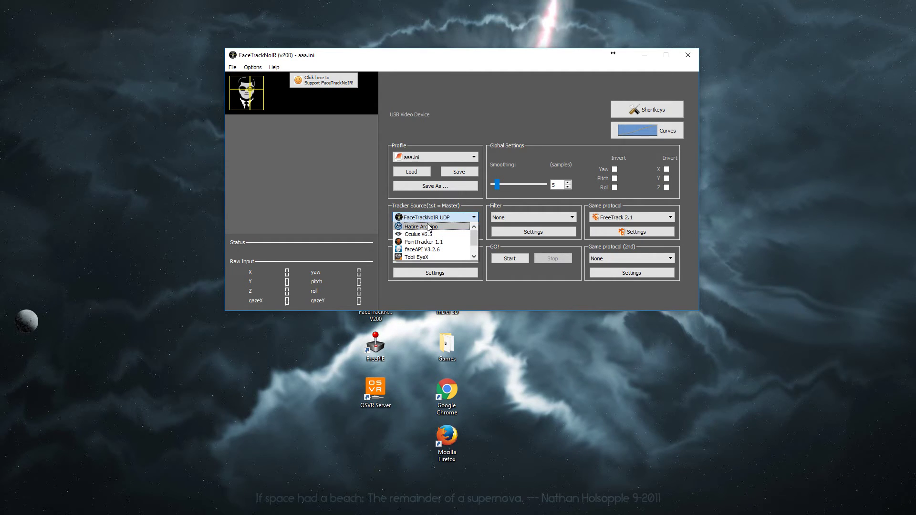
scroll(426, 241, "down", 1)
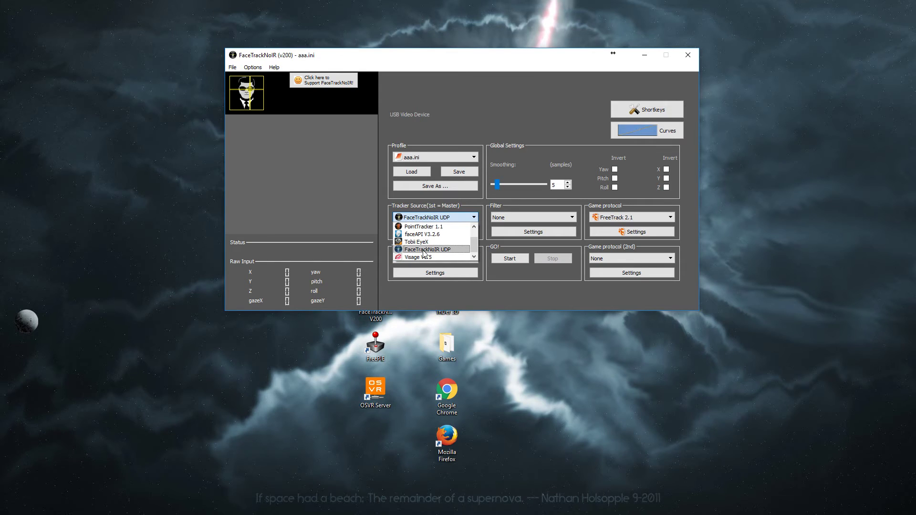
left_click(424, 251)
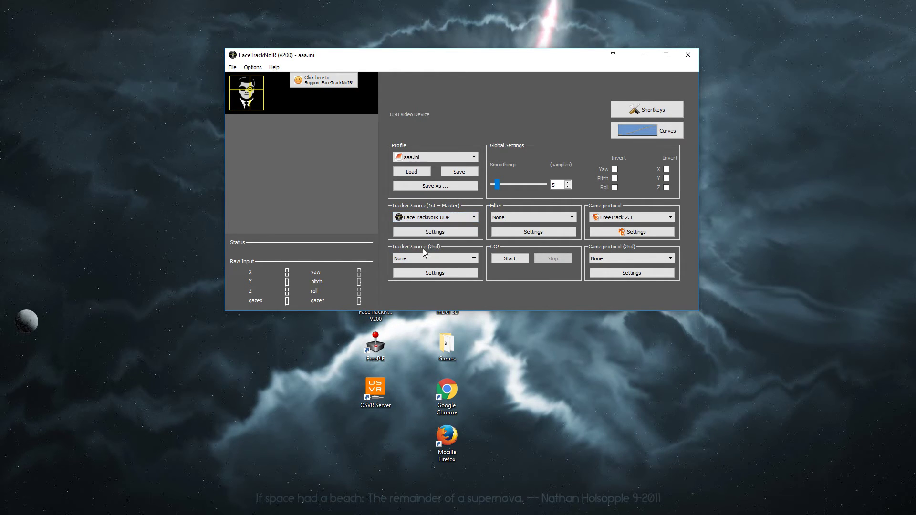
Configure the FaceTrackNoIR UDP tracker to use port number 5555 with all axes enabled
left_click(426, 233)
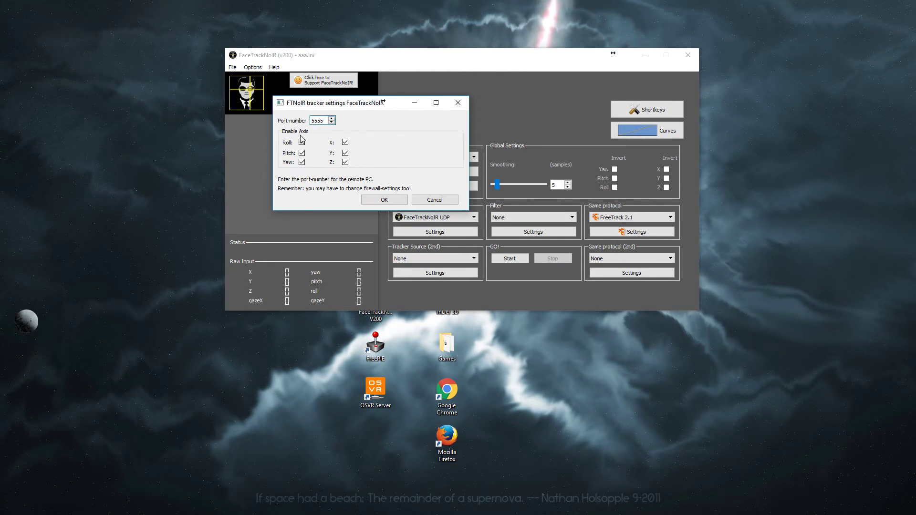
key("alt+Tab")
double_click(324, 121)
left_click(384, 201)
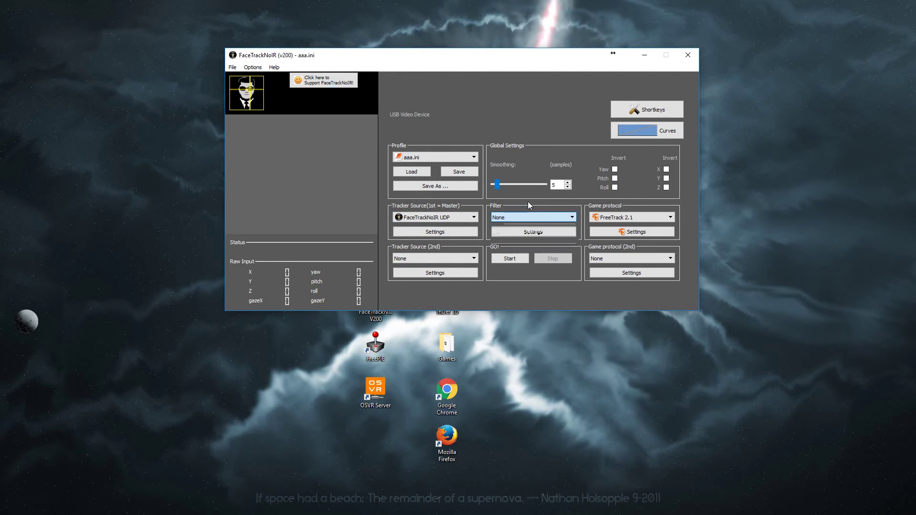
Set the filter to None and the global smoothing to 5 samples
left_click(527, 203)
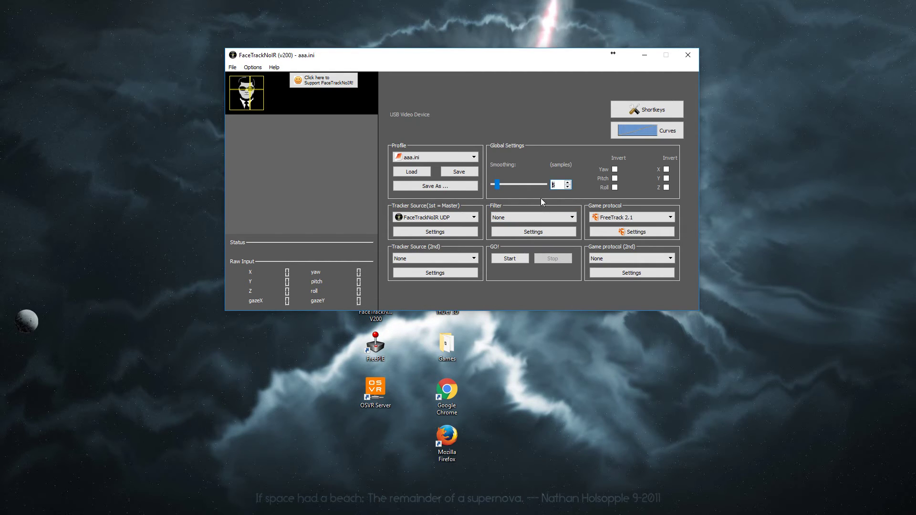
left_click(559, 185)
left_click(562, 185)
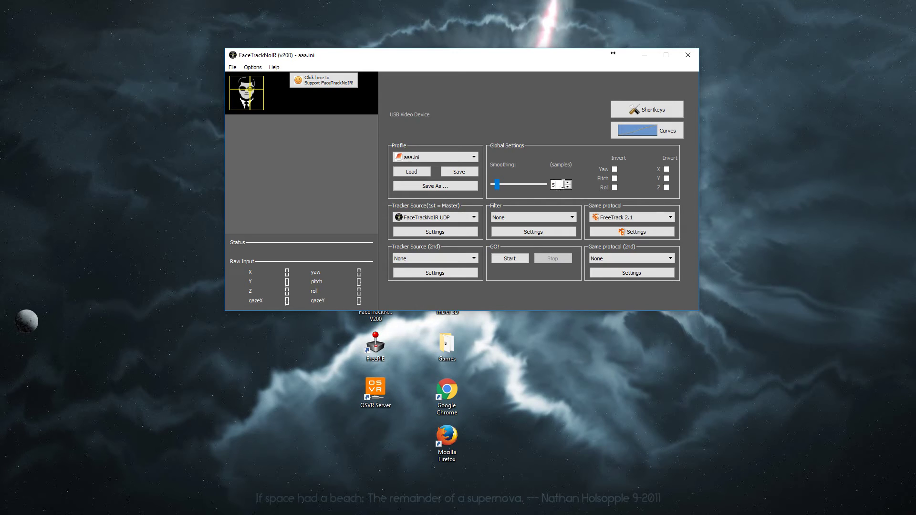
Select FreeTrack 2.1 as the game protocol and set its interface to Use TrackIR, hide FreeTrack
left_click(617, 219)
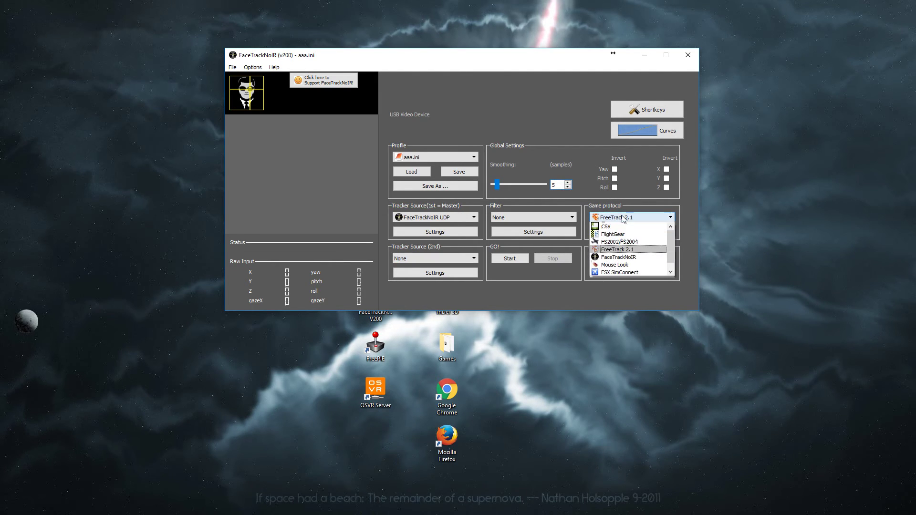
left_click(632, 250)
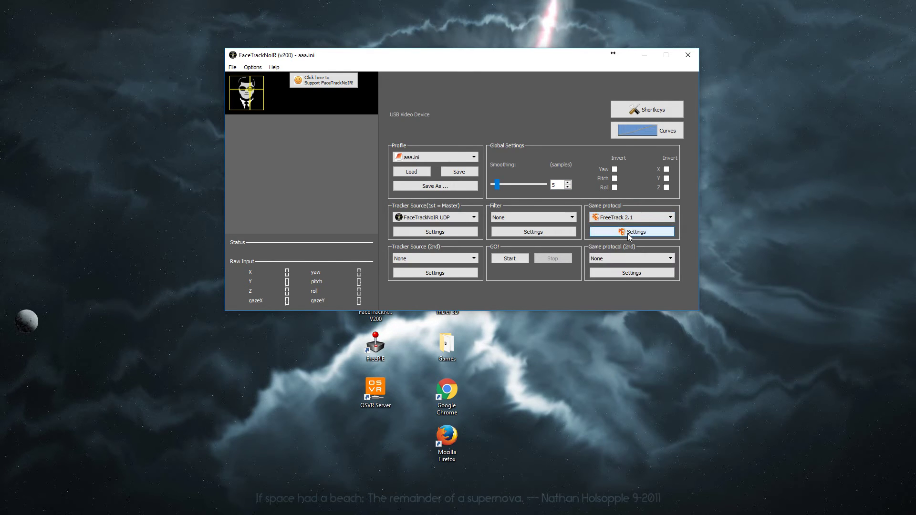
left_click(628, 233)
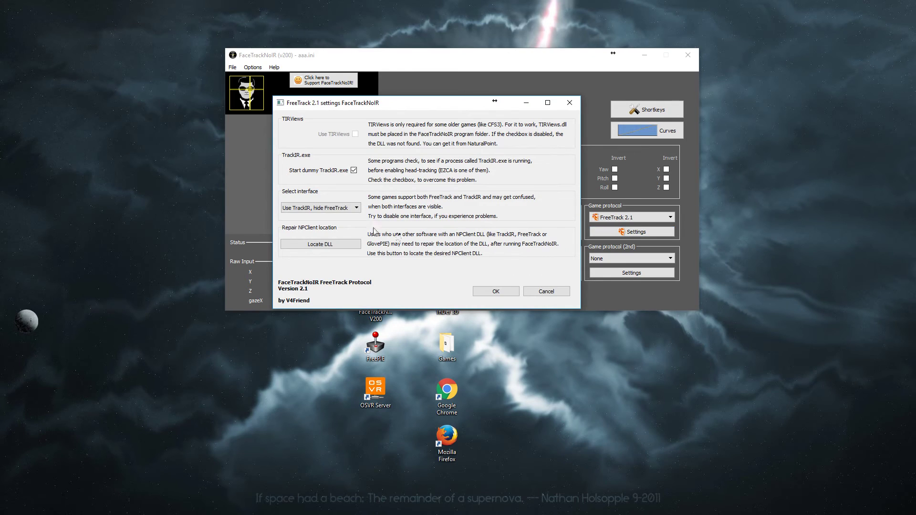
left_click(316, 212)
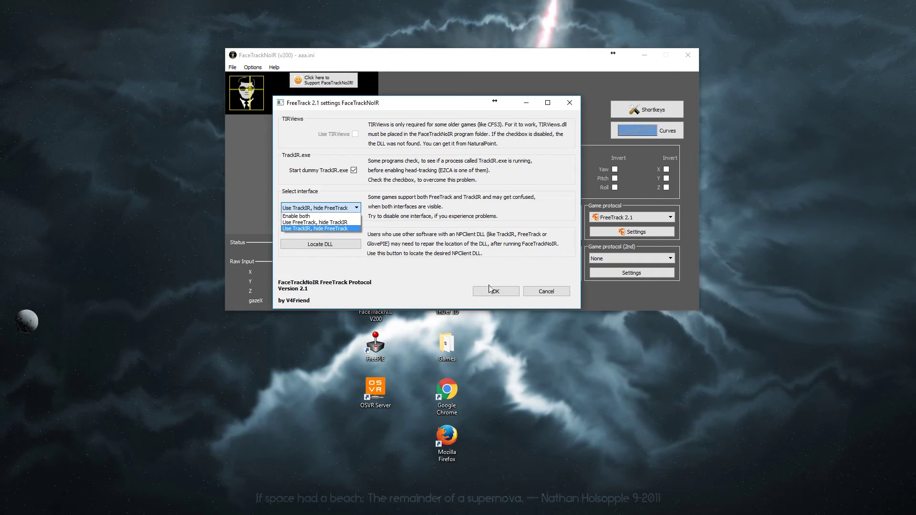
left_click(332, 230)
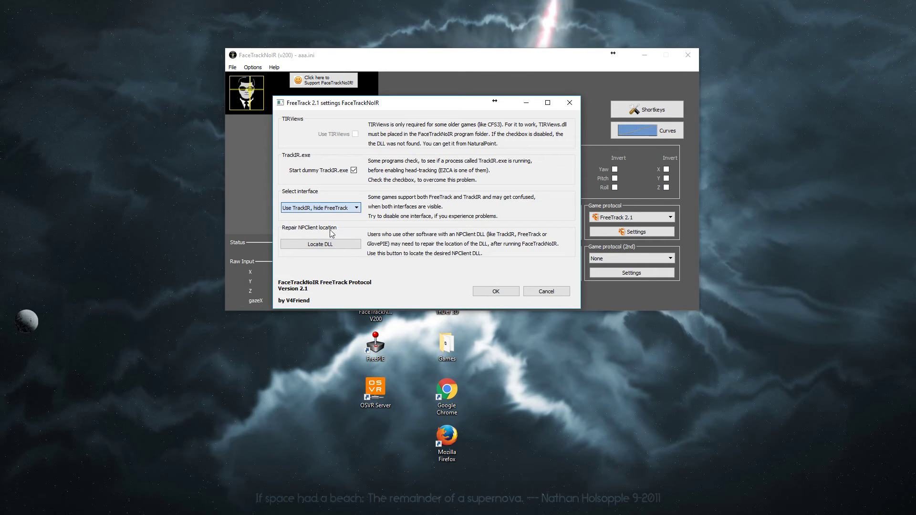
left_click(499, 291)
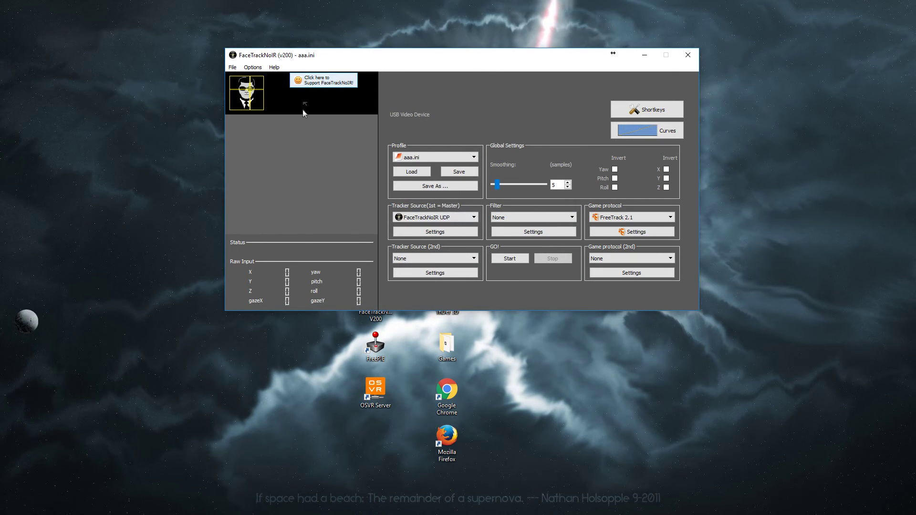
Start, stop and restart the head tracking, and minimize FaceTrackNoIR while it keeps running
left_click(502, 260)
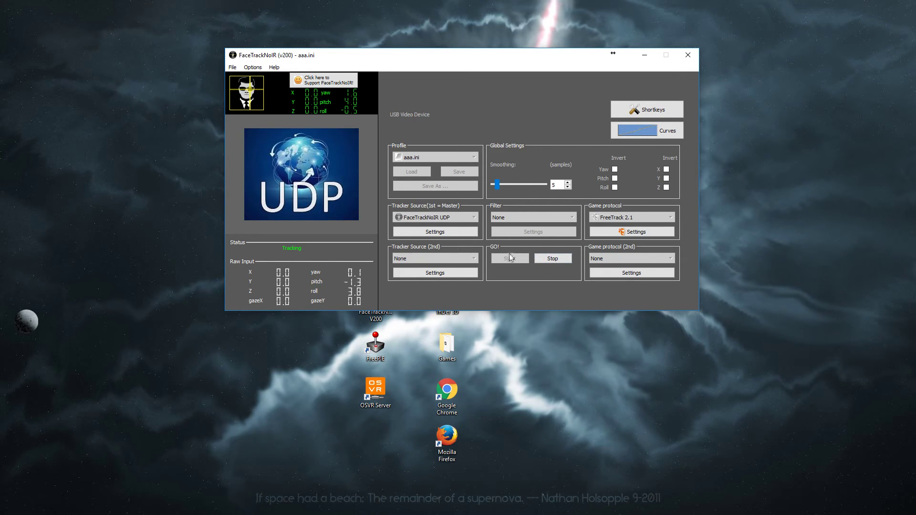
left_click(560, 260)
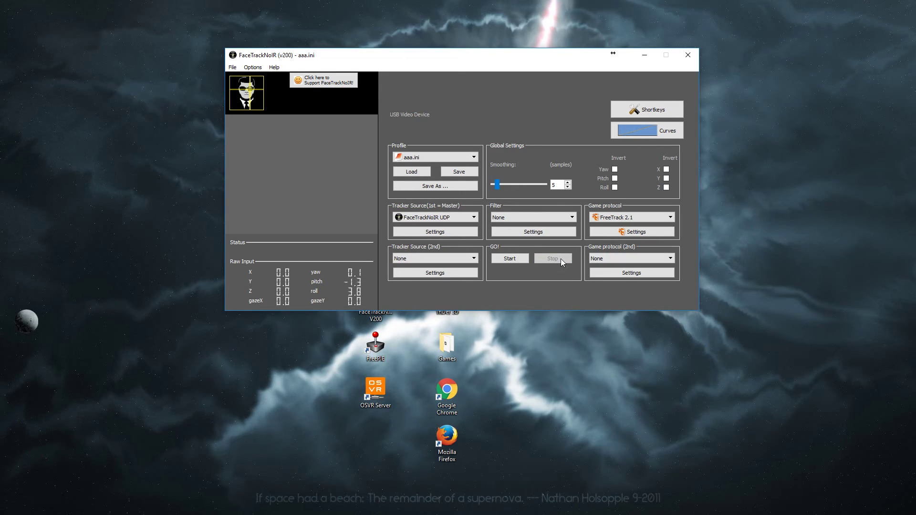
left_click(519, 258)
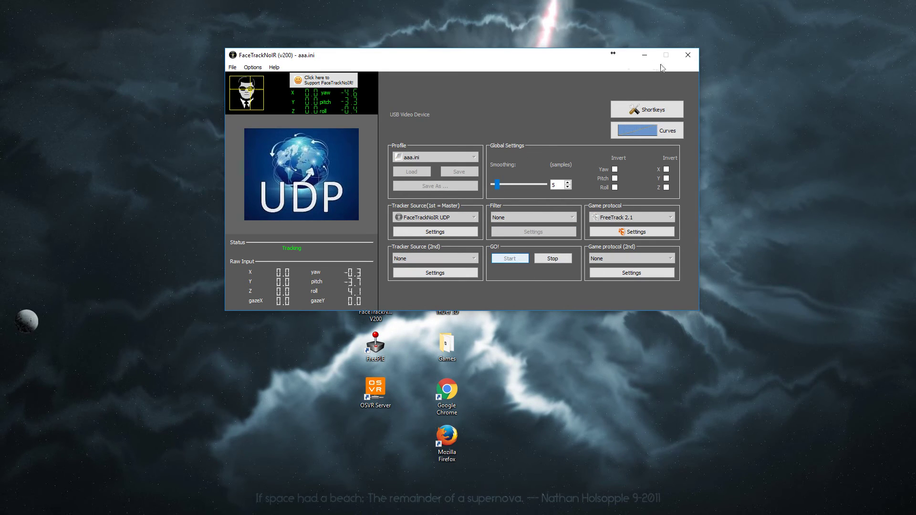
left_click(649, 56)
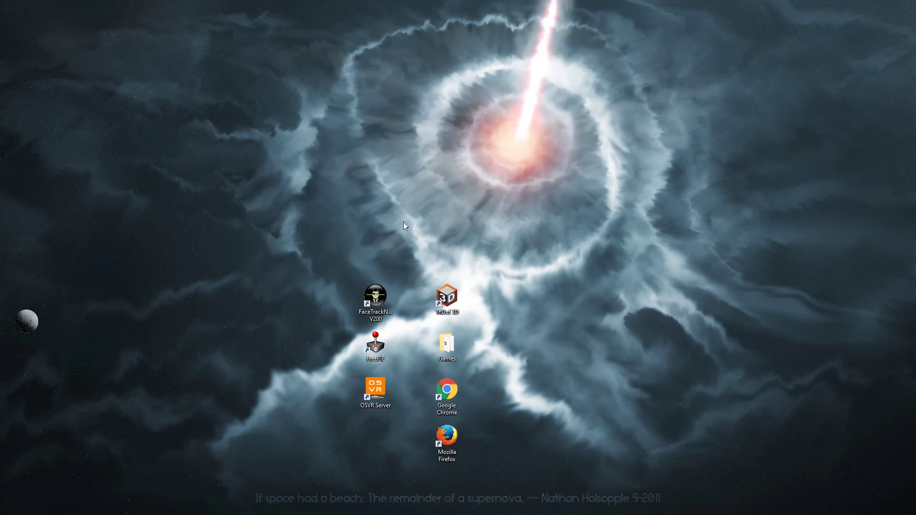
Switch to the Steam library and launch Elite Dangerous with the regular Play Elite Dangerous option instead of Steam VR Mode
double_click(447, 344)
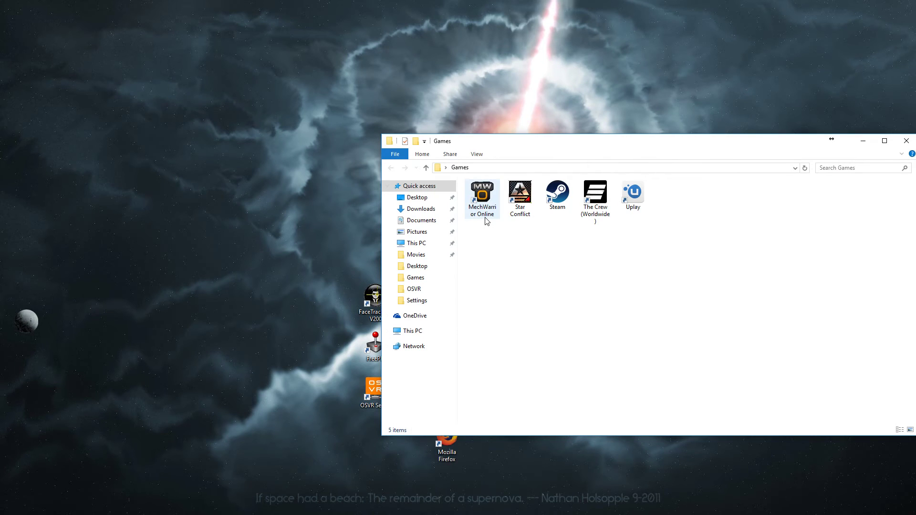
left_click(863, 140)
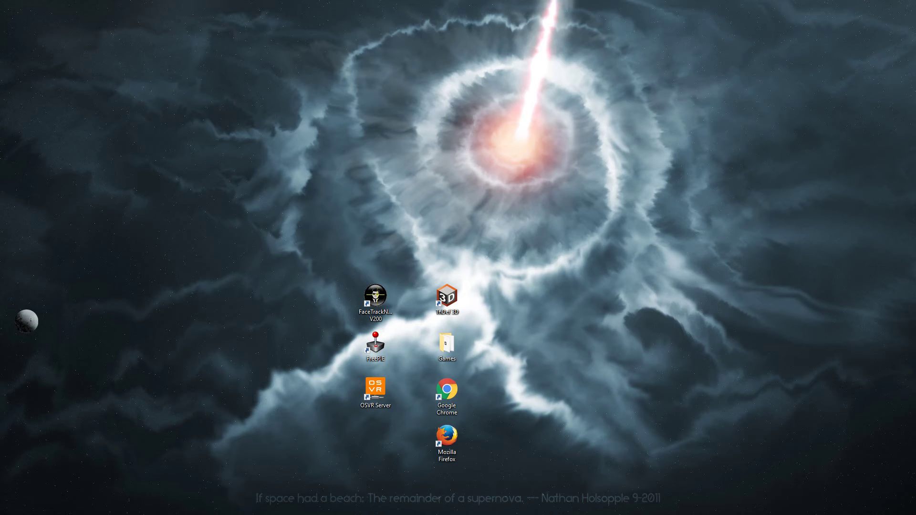
key("alt+Tab")
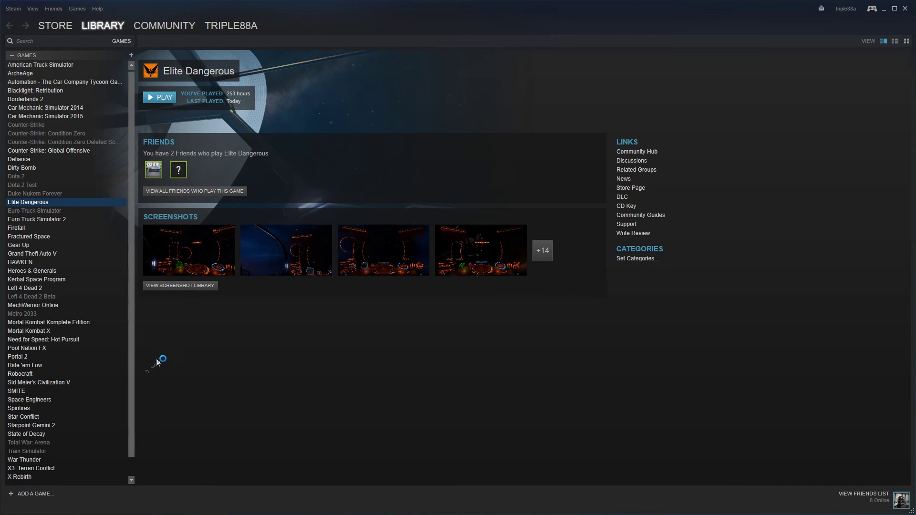
left_click(162, 98)
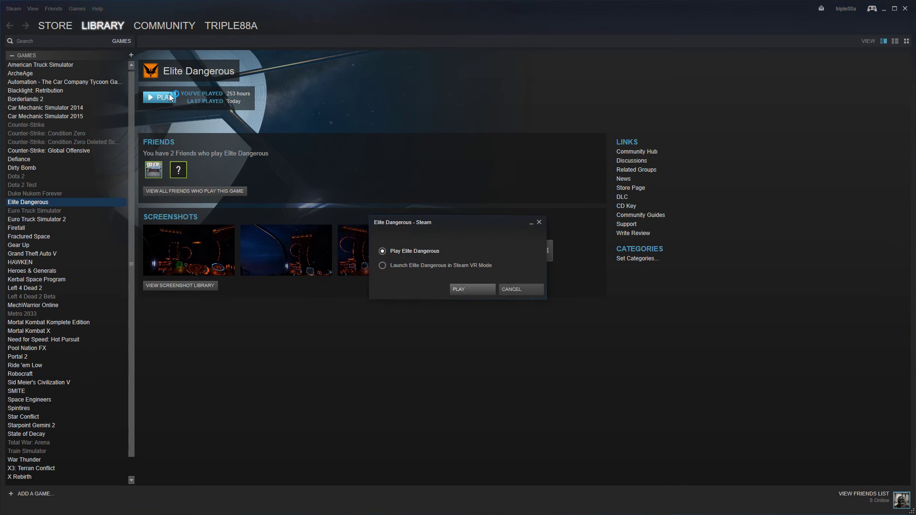
left_click(408, 266)
left_click(405, 254)
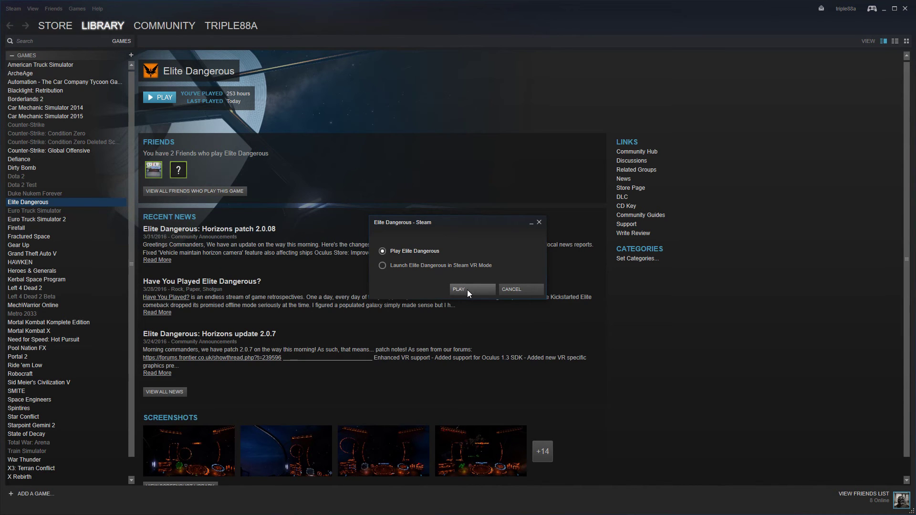
left_click(468, 290)
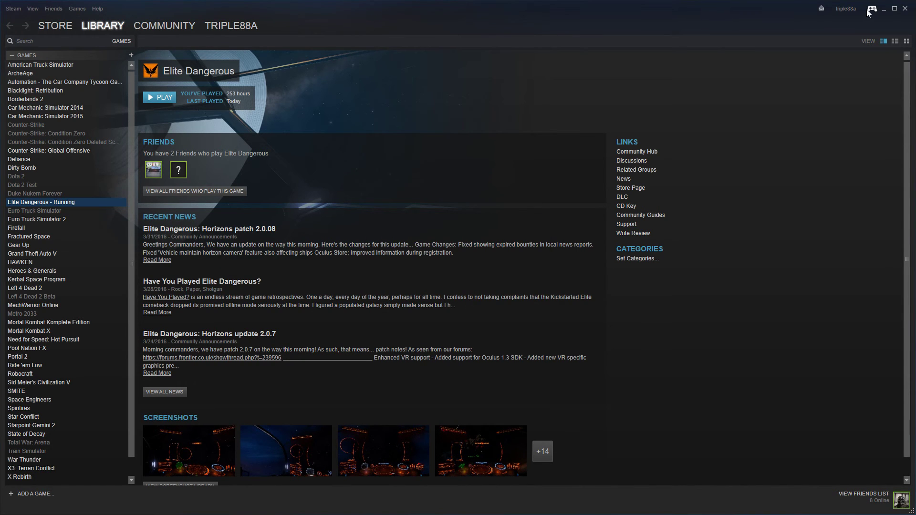
Minimize Steam and start the Elite Dangerous [64-bit] version from the game launcher
left_click(887, 11)
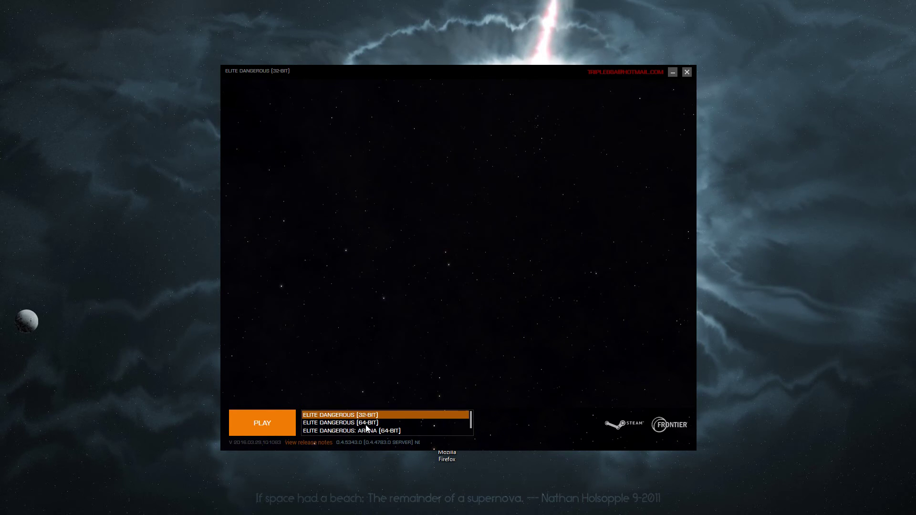
left_click(366, 424)
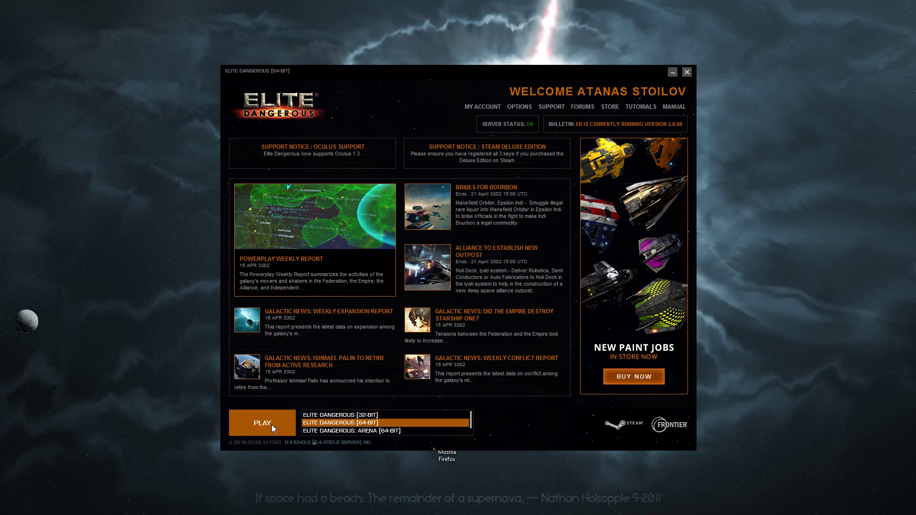
left_click(272, 427)
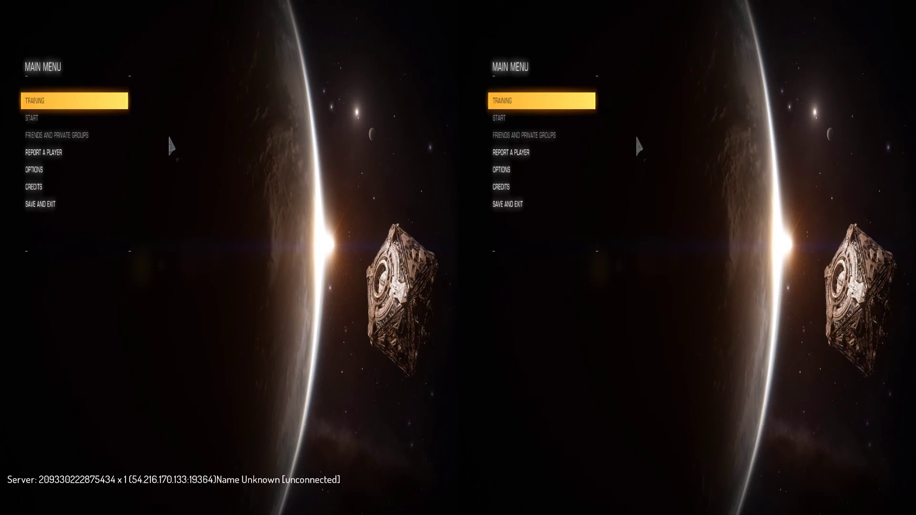
Set the game's 3D graphics option to Side by Side and apply the display settings
left_click(62, 170)
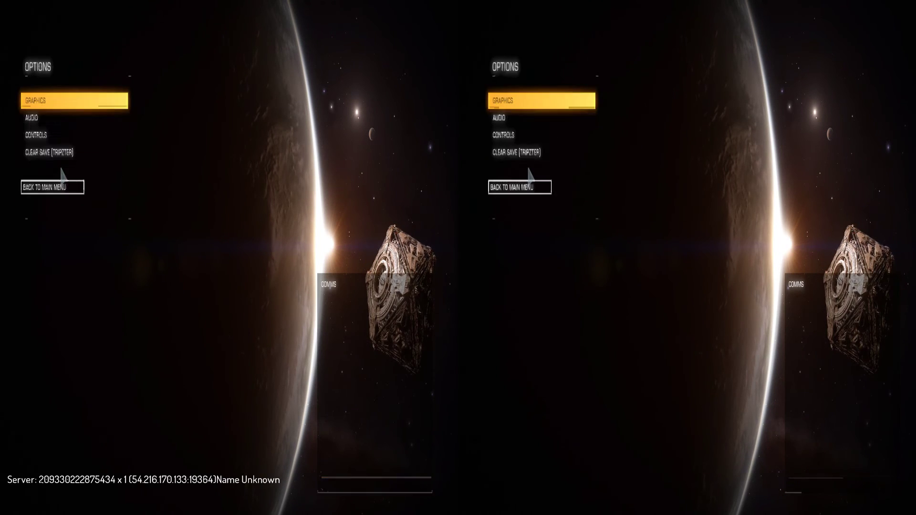
left_click(48, 101)
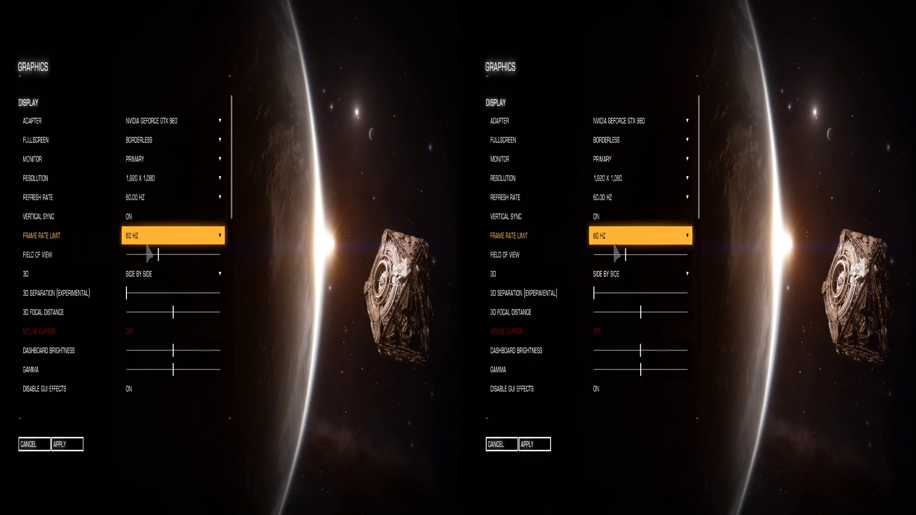
left_click(157, 274)
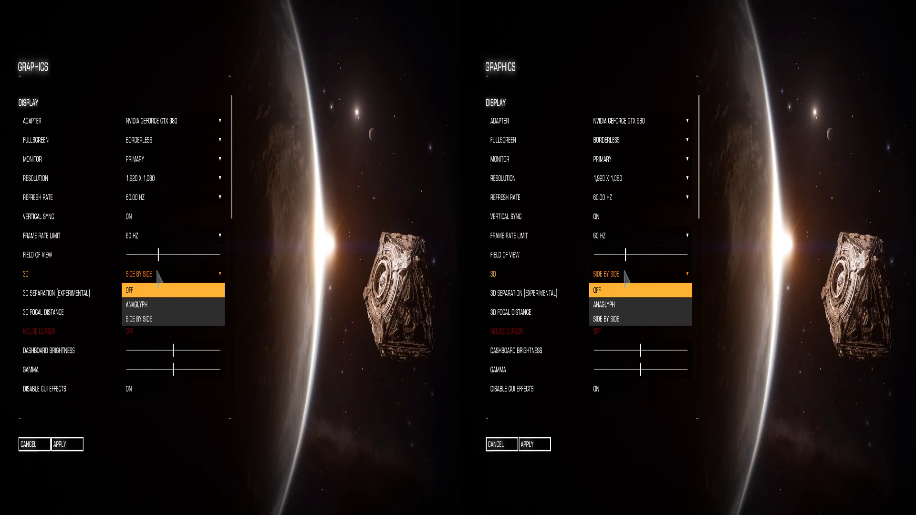
left_click(144, 318)
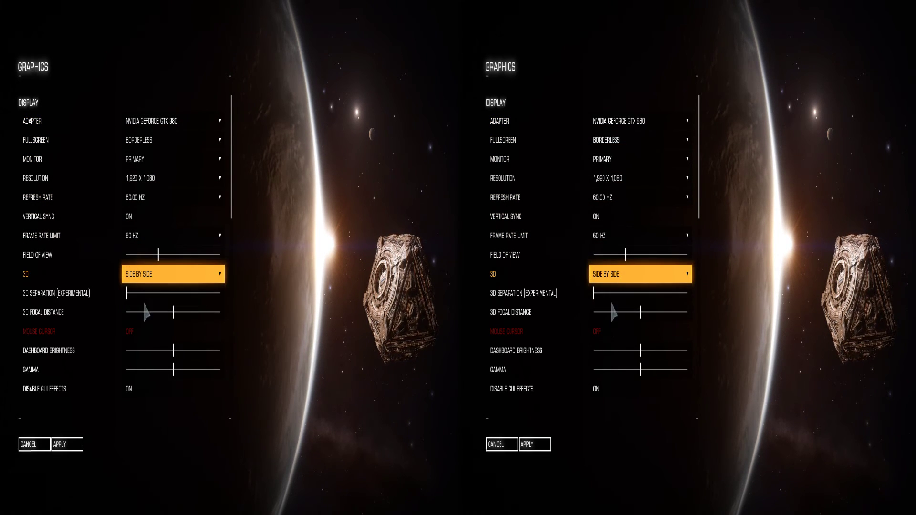
left_click(64, 444)
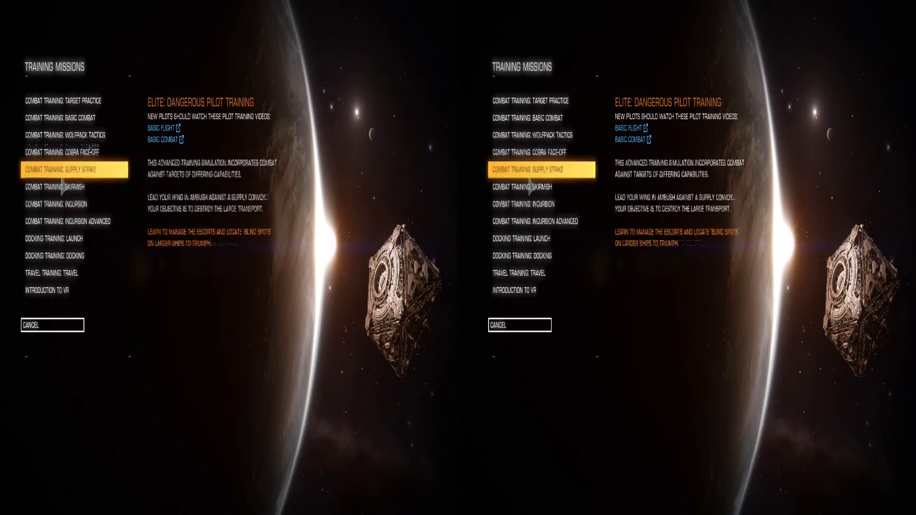
Run the Docking Training: Docking mission to try out head tracking, and return to the desktop
left_click(62, 264)
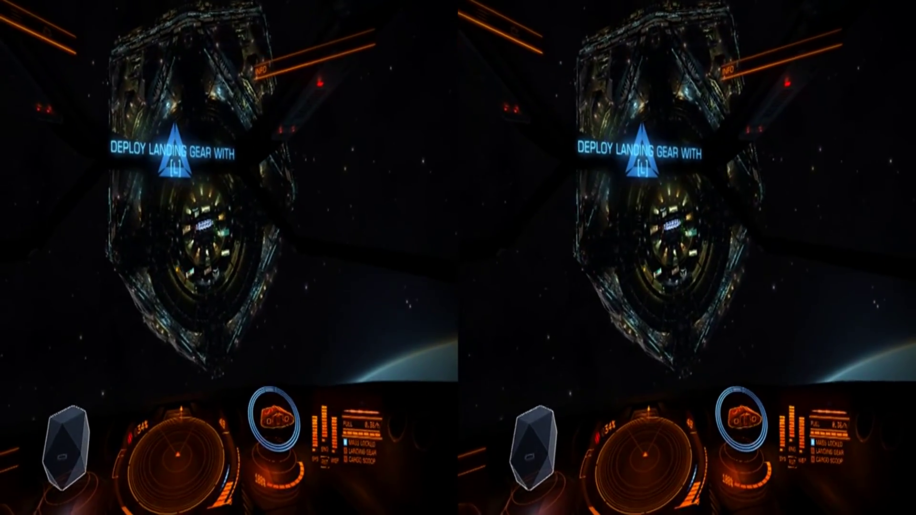
key("Escape")
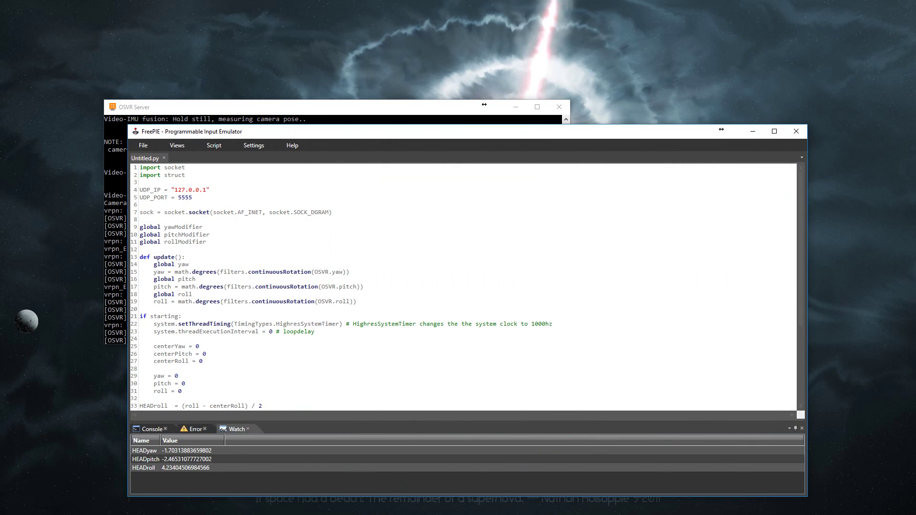
Bring the OSVR Server, FreePIE and FaceTrackNoIR windows forward in turn to review the running tracking programs
left_click(215, 109)
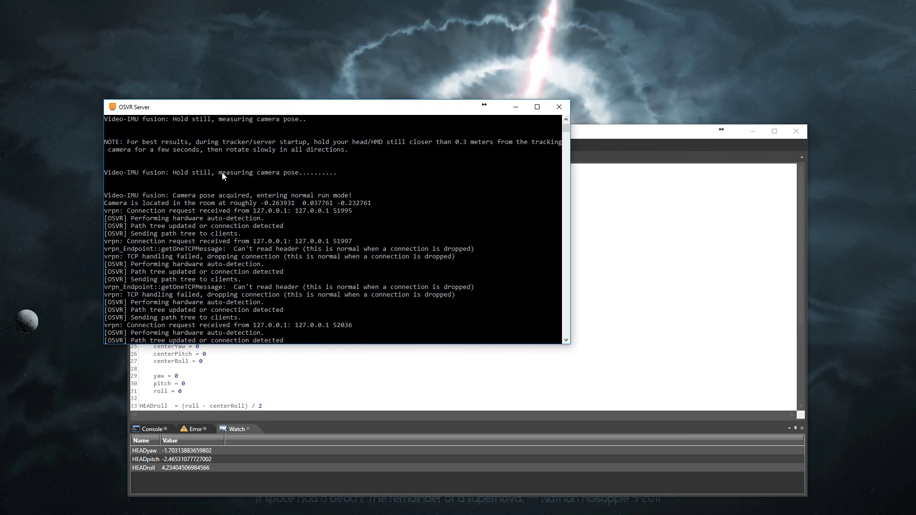
left_click(629, 269)
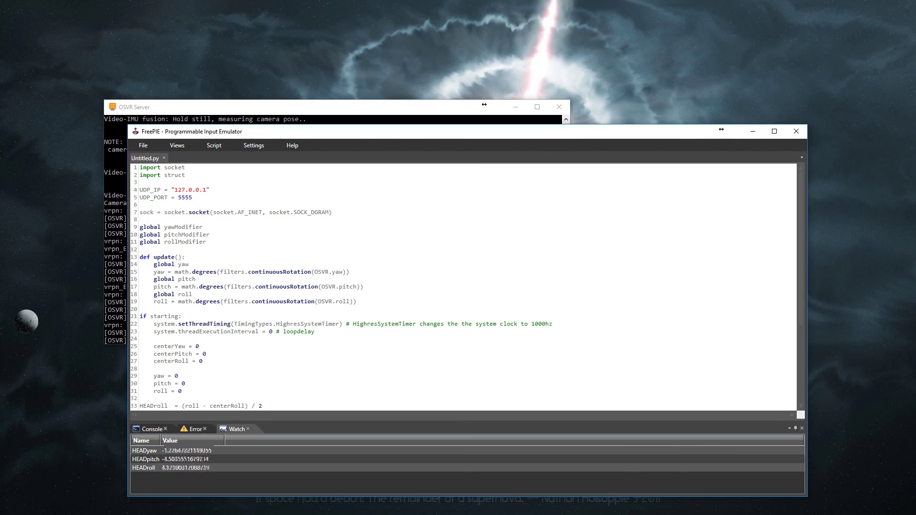
key("alt+Tab")
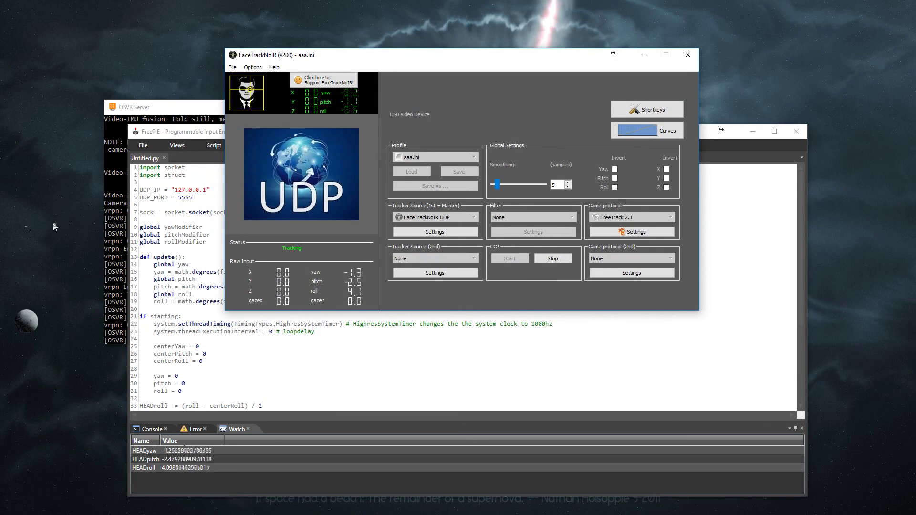